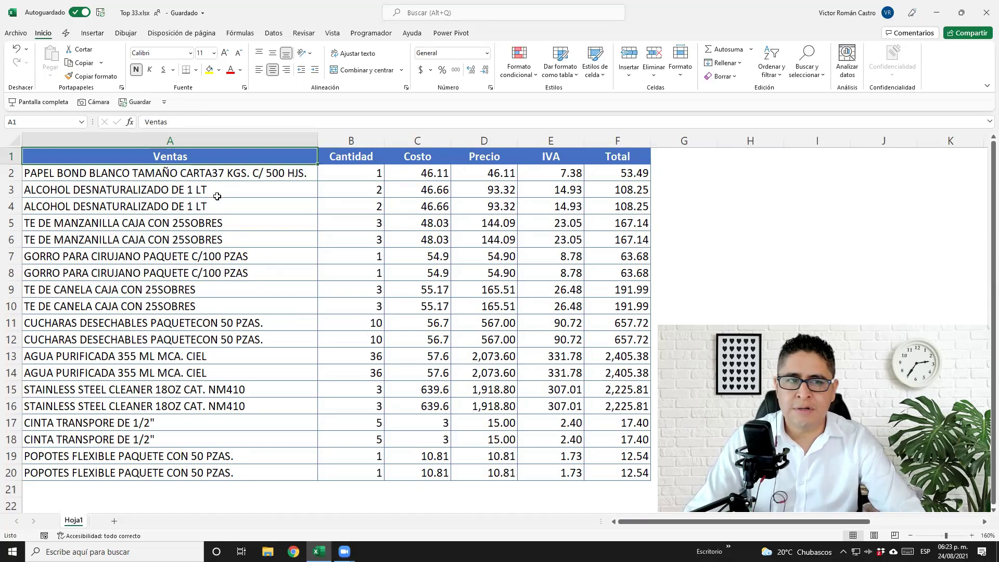
- Select the Total values in column F, from F2 through F20
{"action": "mouse_move", "coordinate": [221, 180]}
{"action": "left_mouse_down"}
{"action": "mouse_move", "coordinate": [190, 477]}
{"action": "mouse_move", "coordinate": [179, 482]}
{"action": "left_mouse_up"}
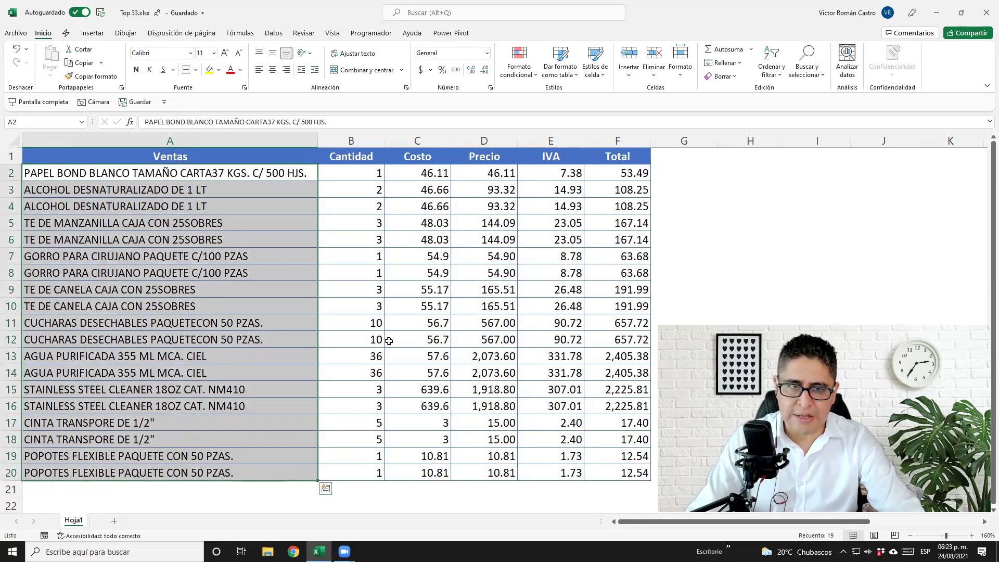
{"action": "left_click_drag", "start_coordinate": [359, 173], "coordinate": [434, 179]}
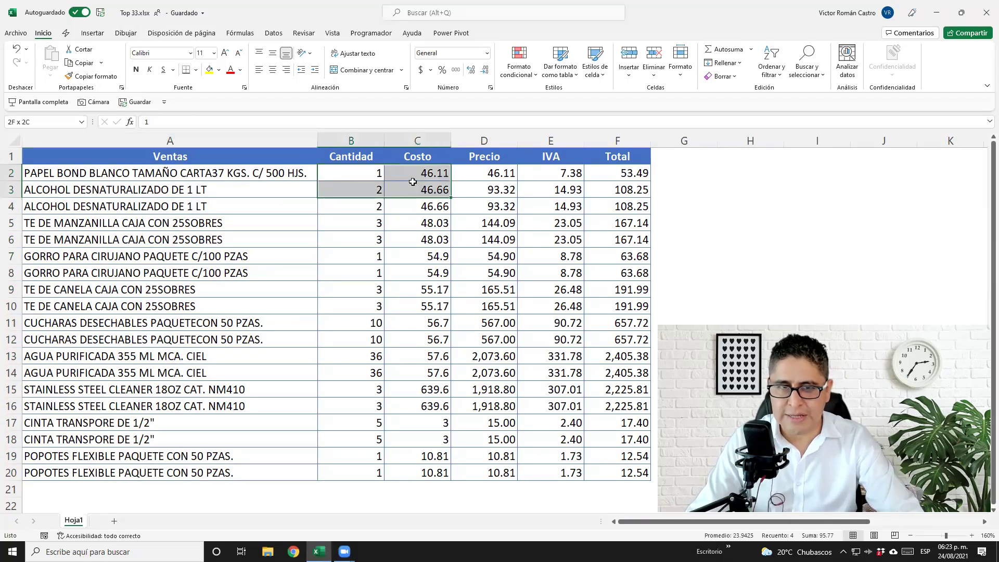
{"action": "left_click", "coordinate": [563, 171]}
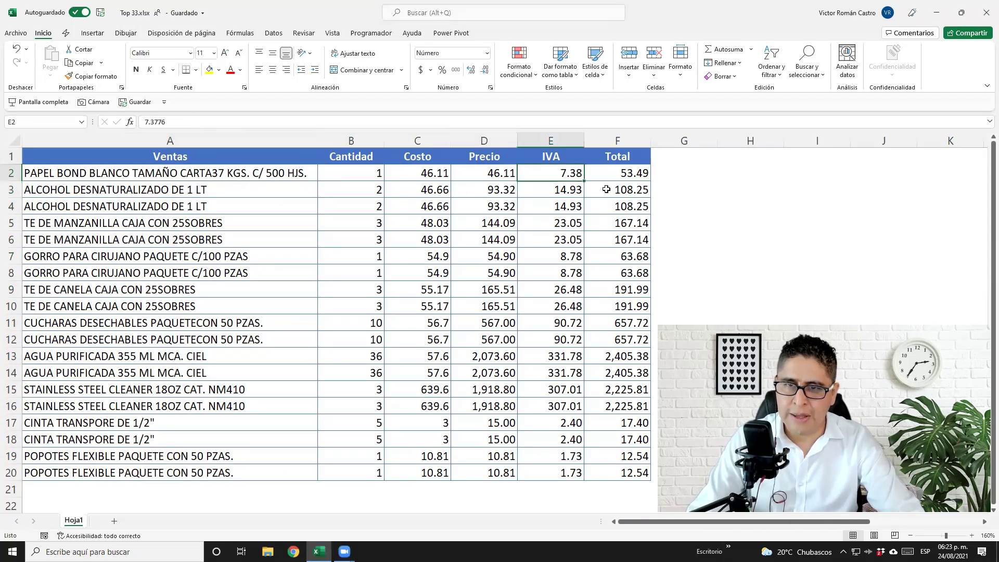
{"action": "left_click_drag", "start_coordinate": [611, 171], "coordinate": [614, 476]}
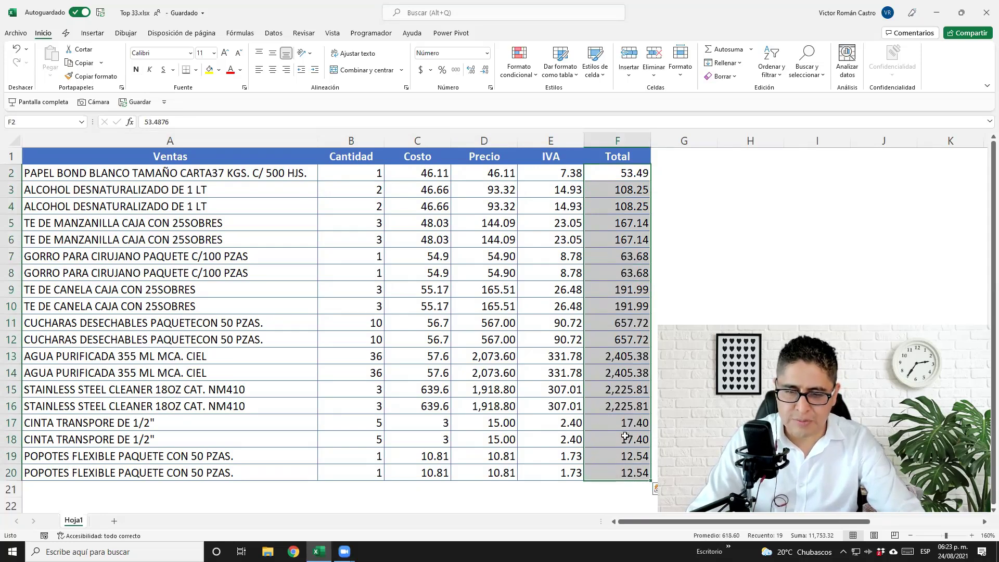
{"action": "left_click_drag", "start_coordinate": [625, 471], "coordinate": [627, 206]}
{"action": "left_click", "coordinate": [624, 191]}
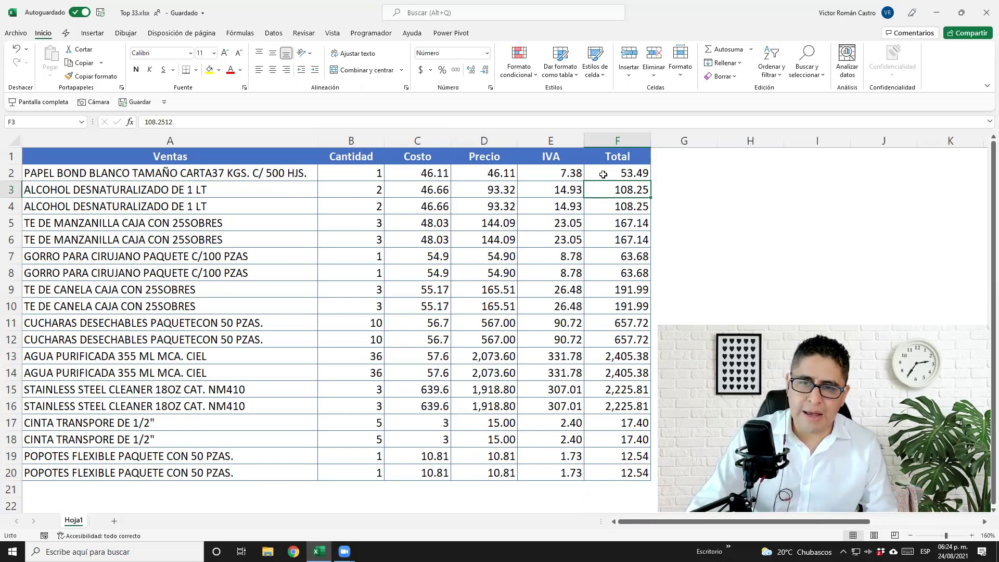
{"action": "left_click_drag", "start_coordinate": [605, 169], "coordinate": [582, 493]}
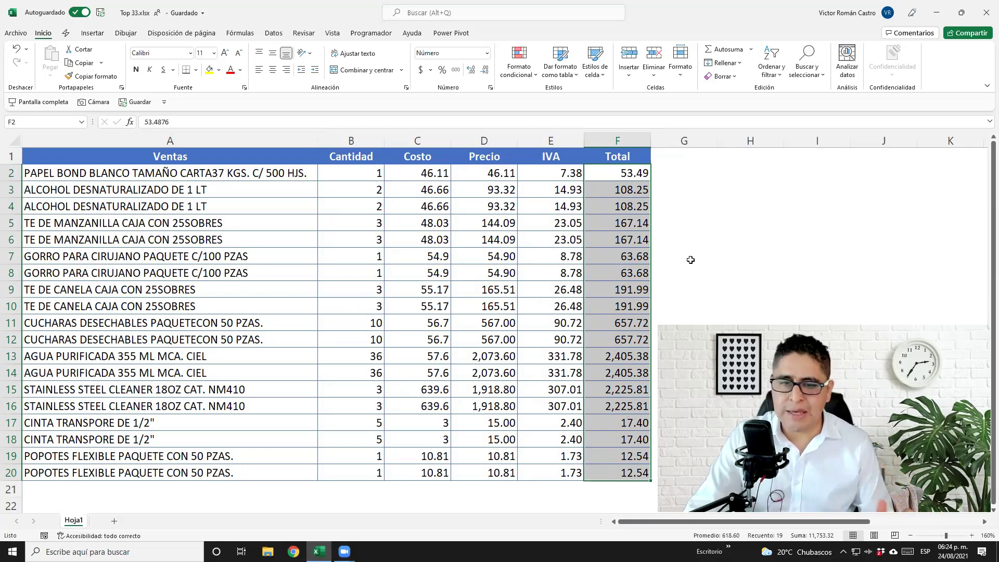
{"action": "left_click_drag", "start_coordinate": [623, 173], "coordinate": [619, 472]}
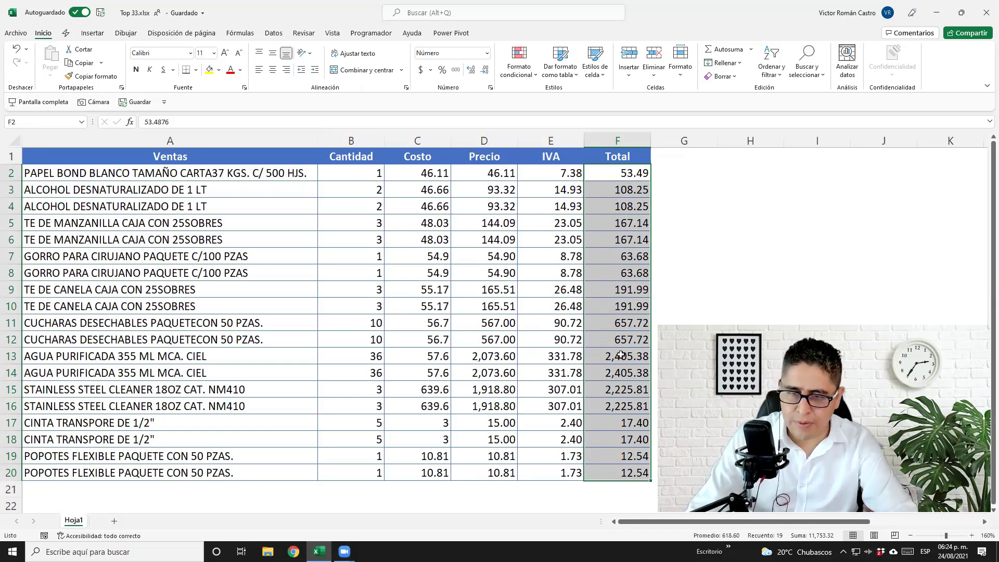
{"action": "left_click_drag", "start_coordinate": [643, 337], "coordinate": [120, 340]}
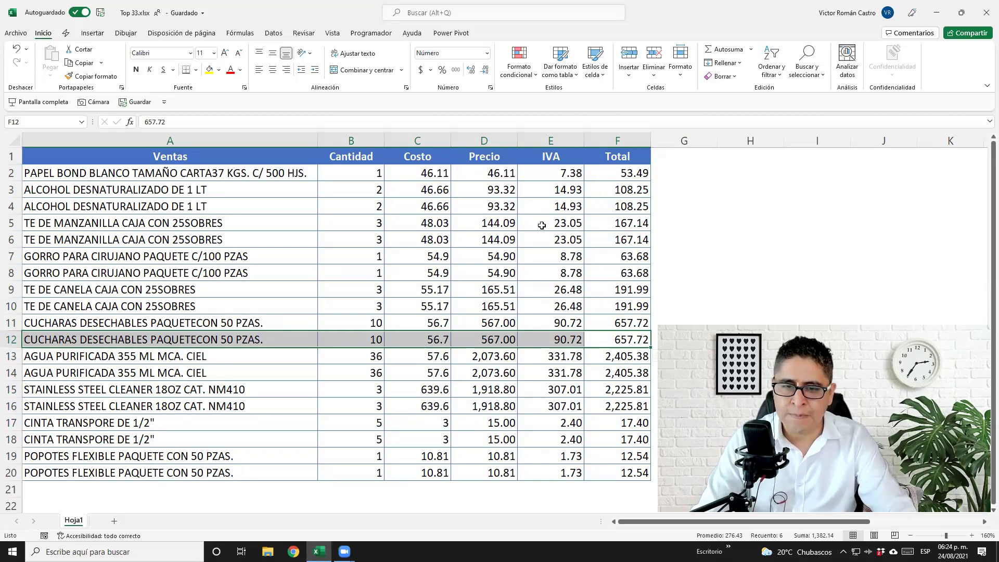
{"action": "left_click_drag", "start_coordinate": [616, 176], "coordinate": [623, 470]}
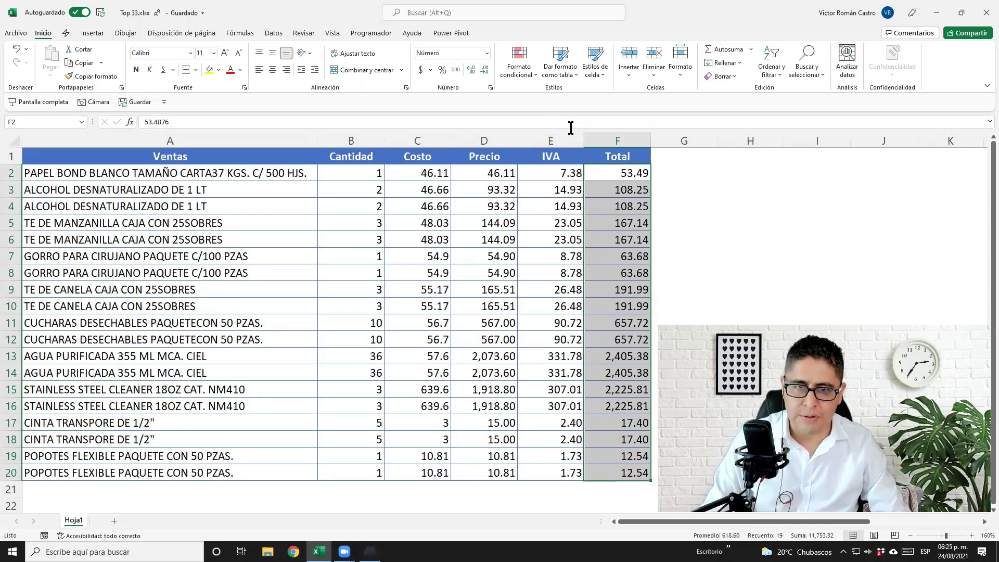
- Start a new cell-value rule for Totals greater than or equal to 500
{"action": "key", "text": "super+plus"}
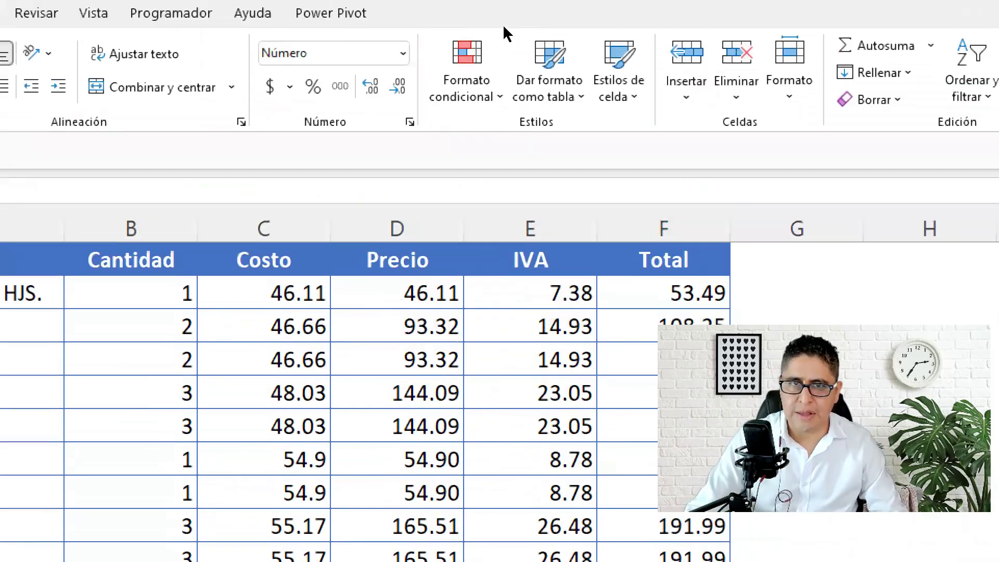
{"action": "left_click", "coordinate": [500, 83]}
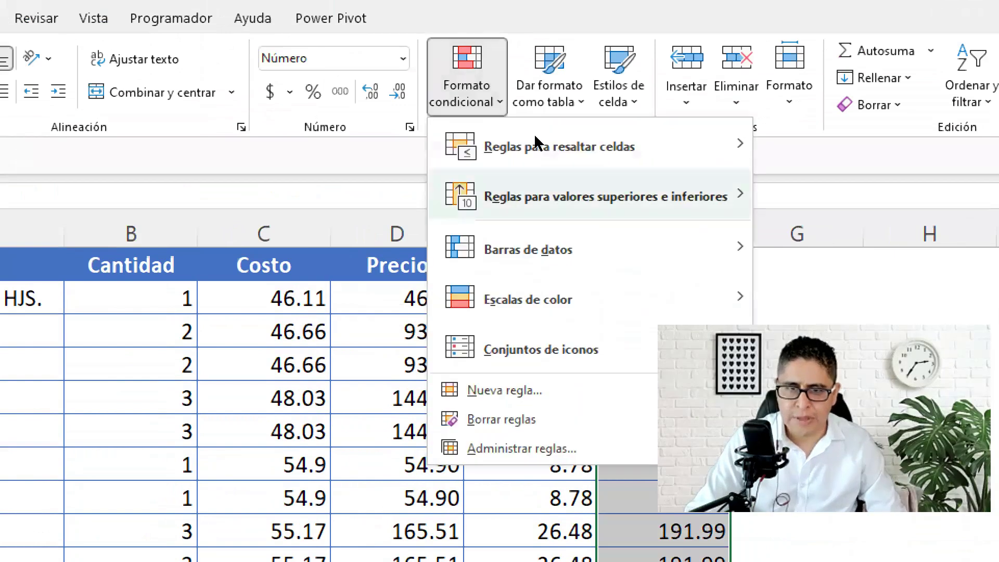
{"action": "key", "text": "Down"}
{"action": "key", "text": "Down"}
{"action": "key", "text": "Down"}
{"action": "key", "text": "Return"}
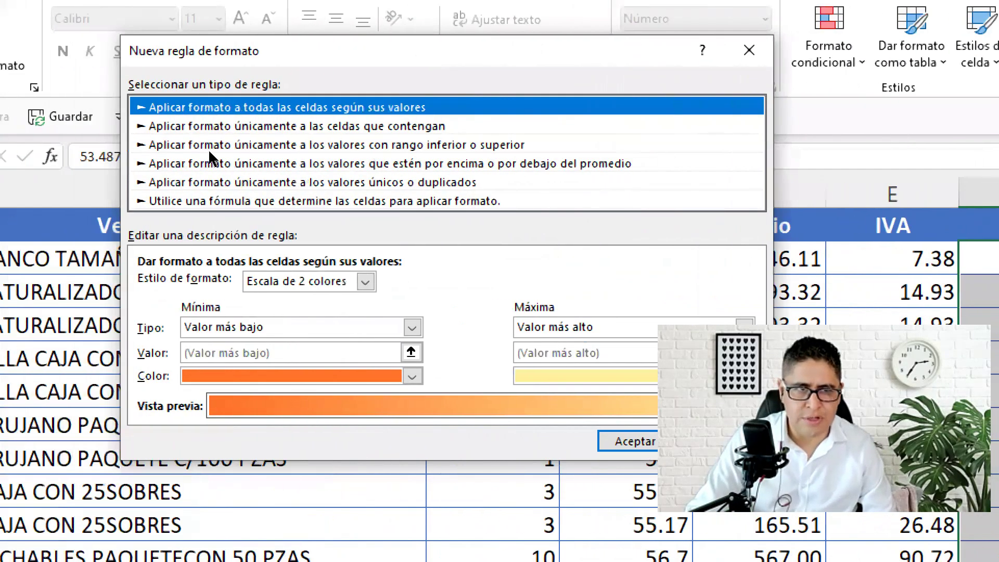
{"action": "key", "text": "Down"}
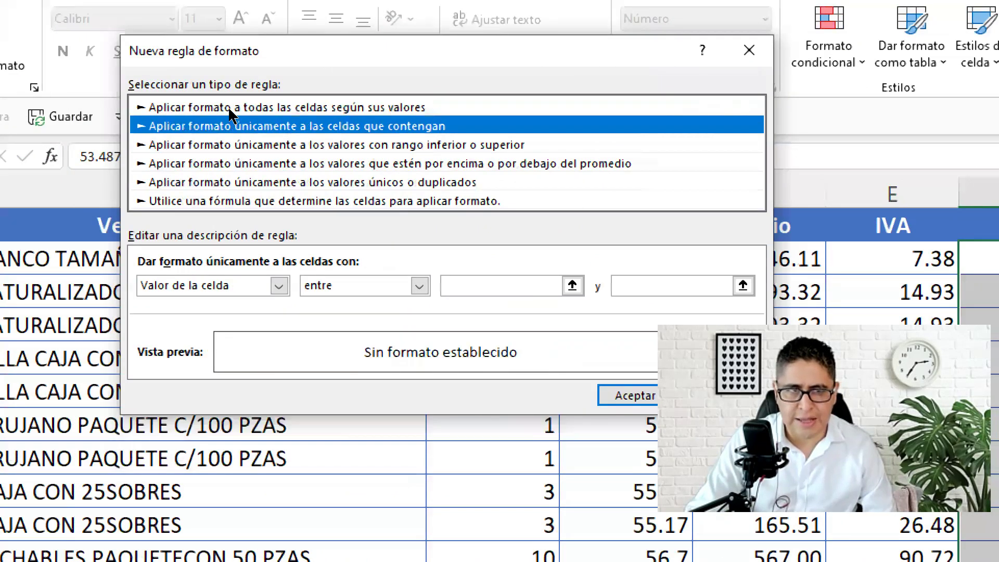
{"action": "left_click", "coordinate": [219, 129]}
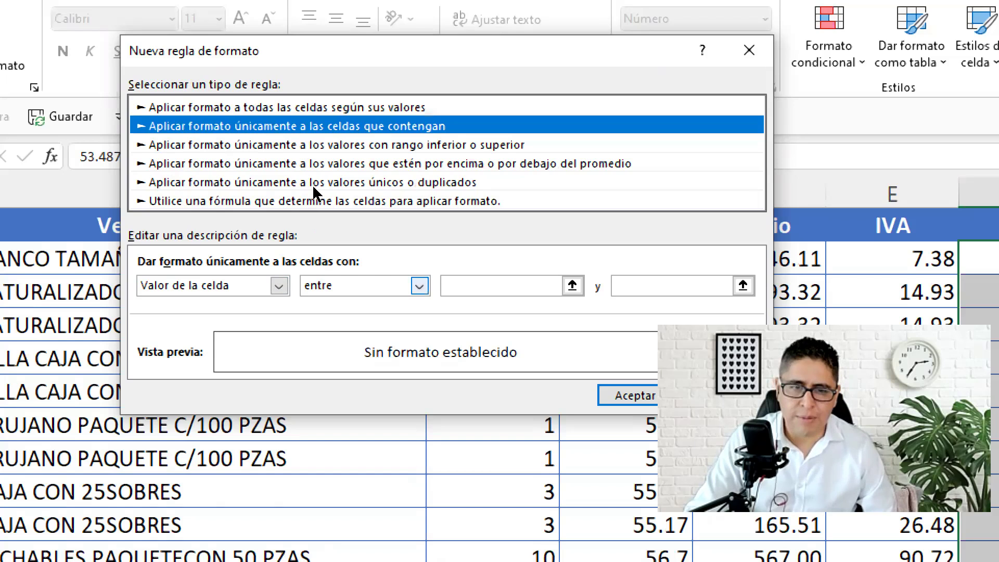
{"action": "key", "text": "alt+Down"}
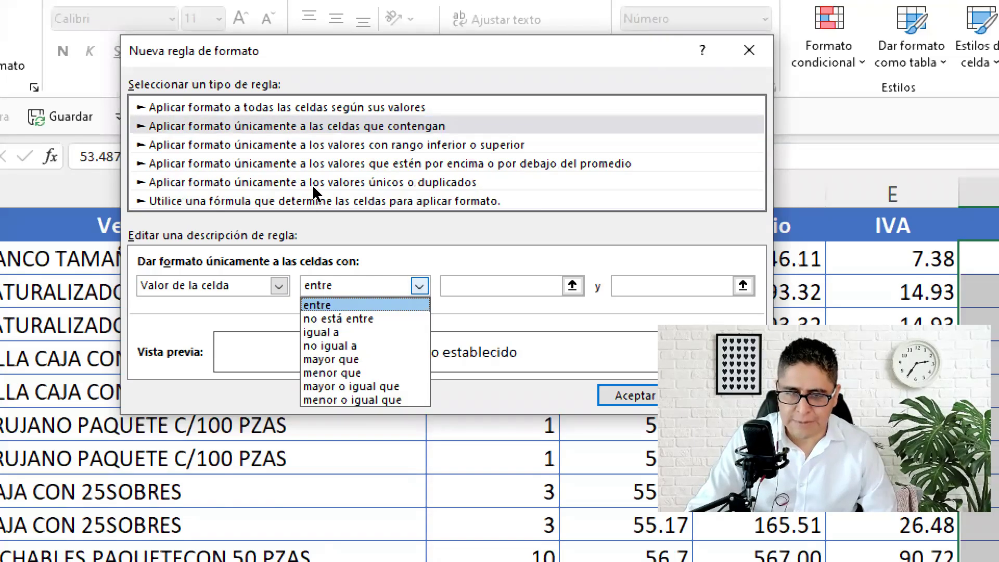
{"action": "key", "text": "Down"}
{"action": "key", "text": "Down"}
{"action": "key", "text": "Down"}
{"action": "key", "text": "Down"}
{"action": "key", "text": "Return"}
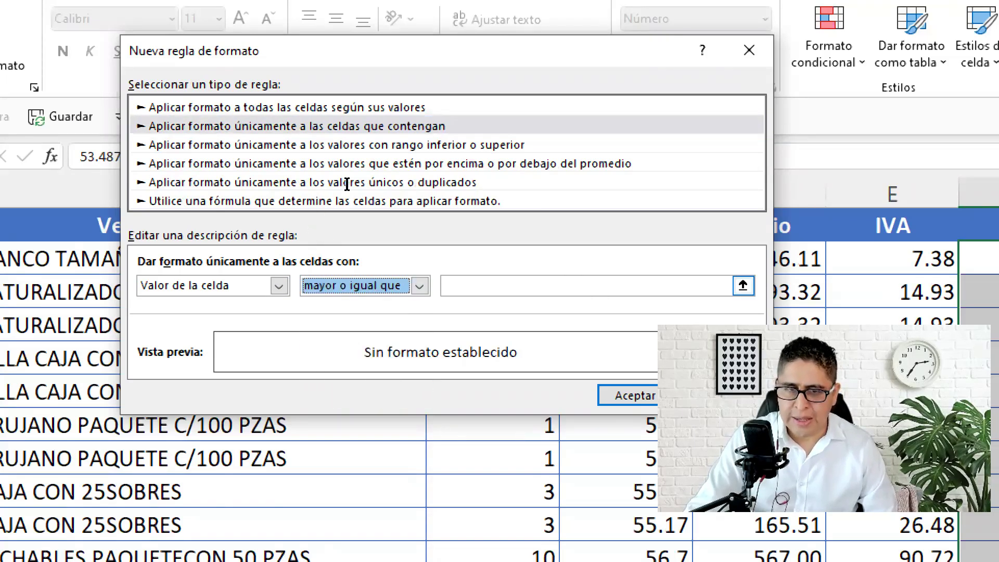
{"action": "key", "text": "Tab"}
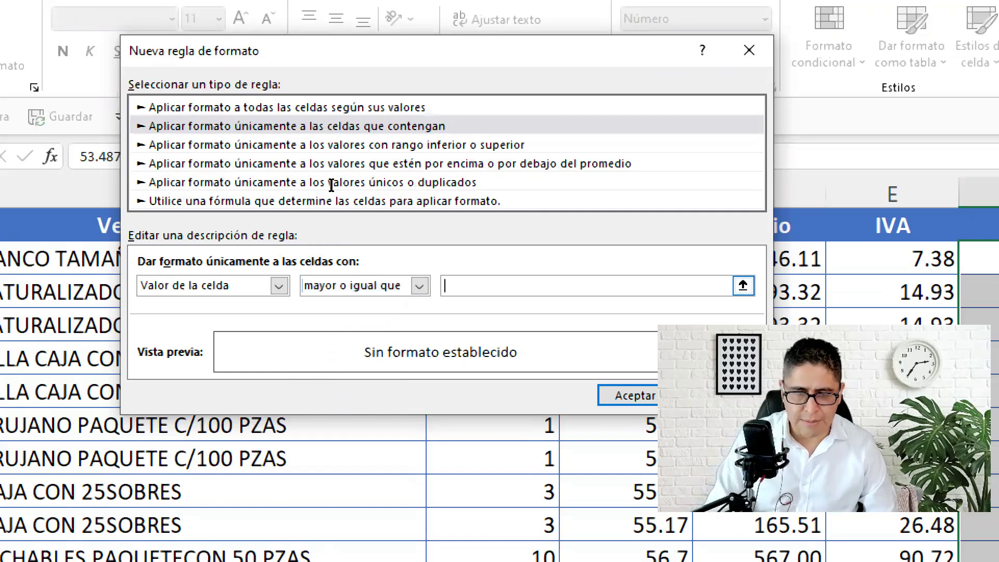
{"action": "type", "text": "500"}
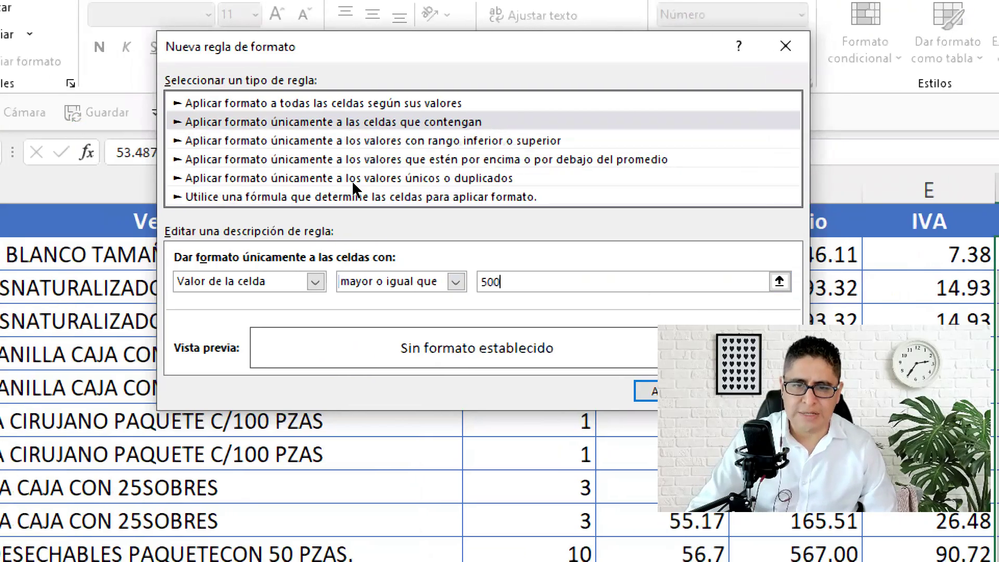
- Format matching cells with red fill and bold white text, then confirm the rule
{"action": "key", "text": "alt+f"}
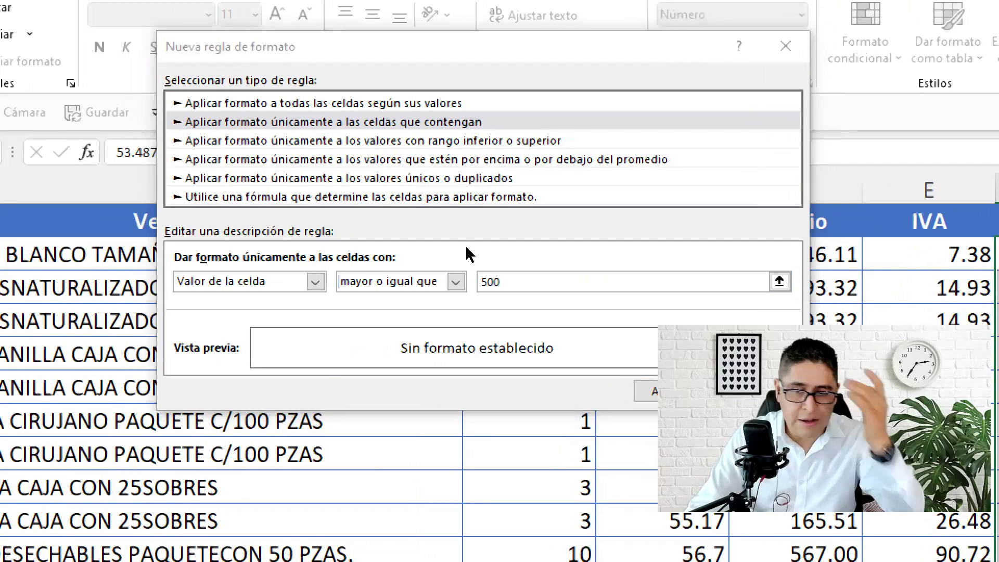
{"action": "left_click", "coordinate": [412, 72]}
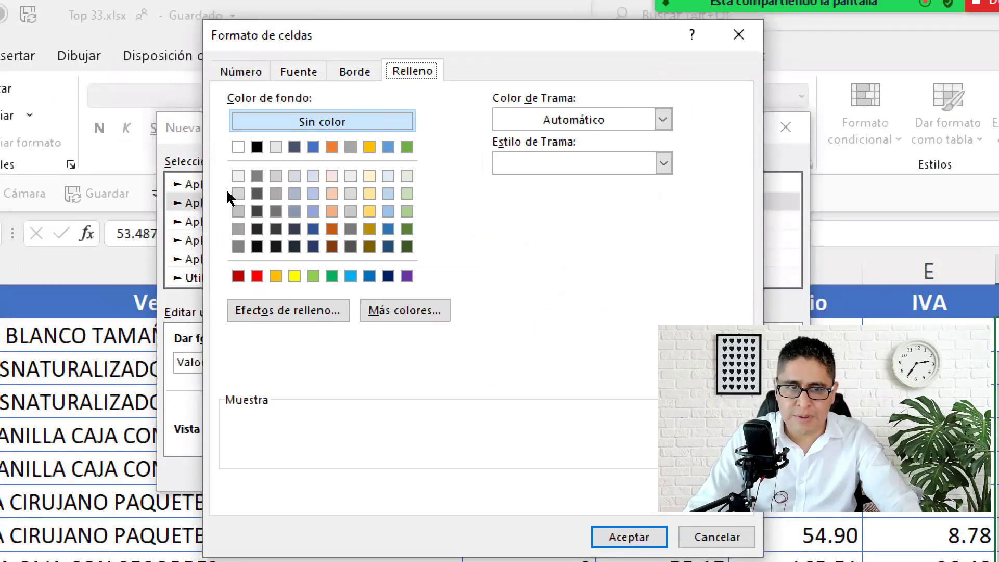
{"action": "left_click", "coordinate": [257, 275]}
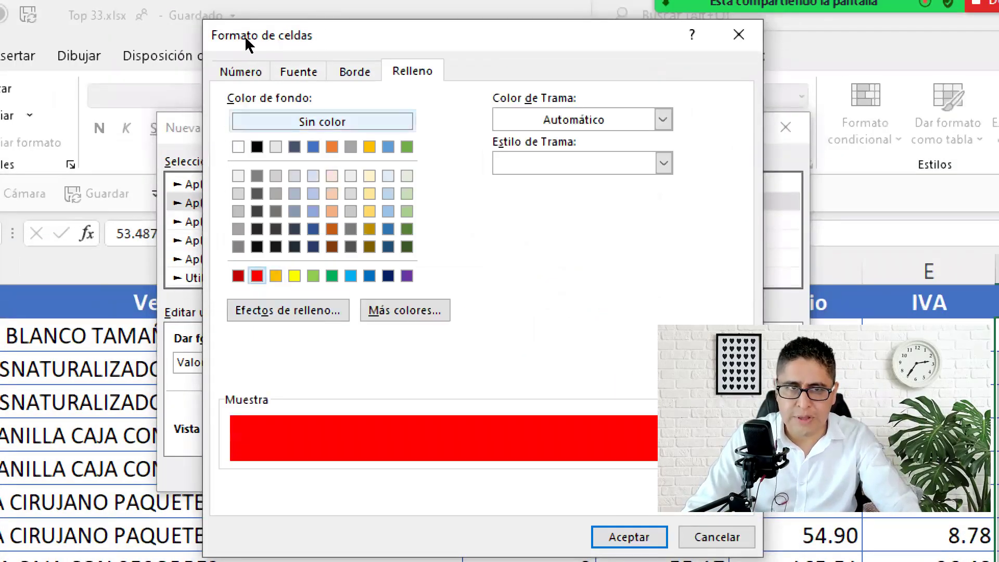
{"action": "left_click", "coordinate": [298, 72]}
{"action": "key", "text": "alt+e"}
{"action": "key", "text": "Down"}
{"action": "key", "text": "Down"}
{"action": "key", "text": "Down"}
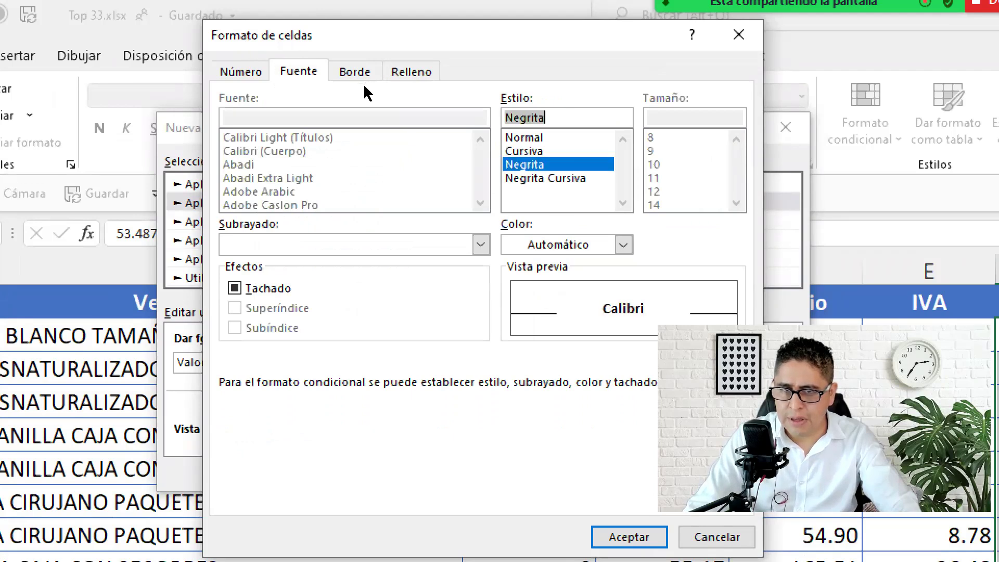
{"action": "key", "text": "alt+c"}
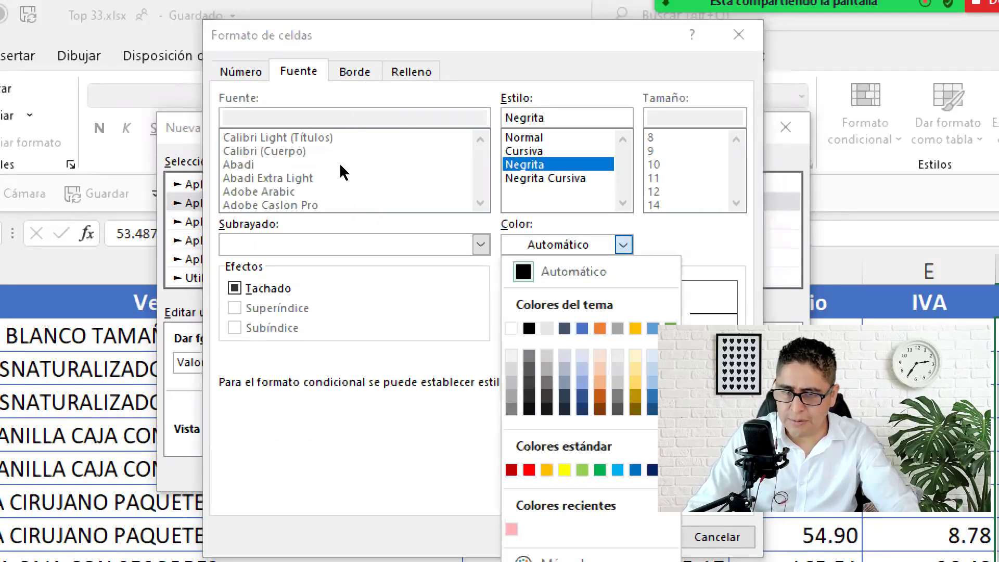
{"action": "key", "text": "Down"}
{"action": "key", "text": "Return"}
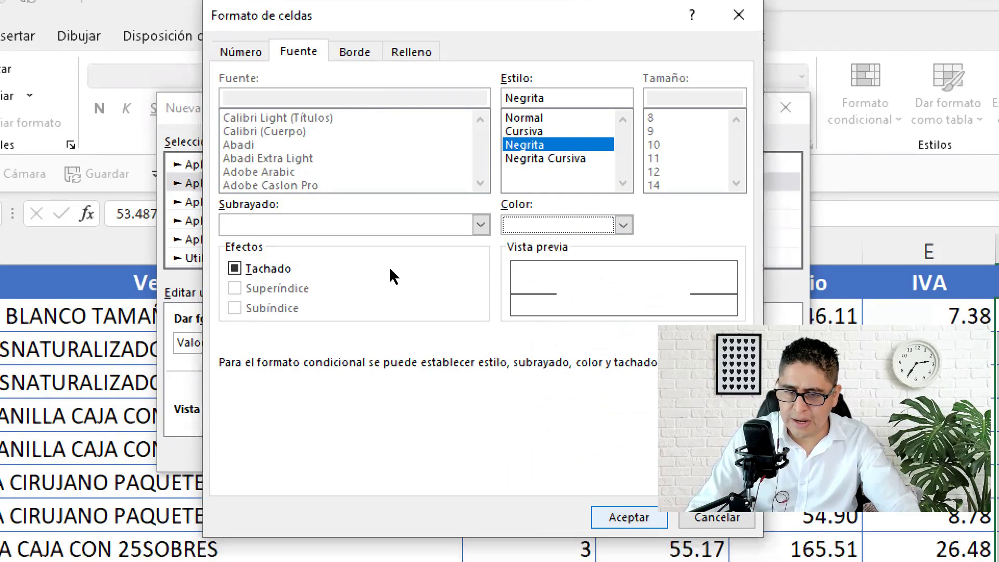
{"action": "key", "text": "Return"}
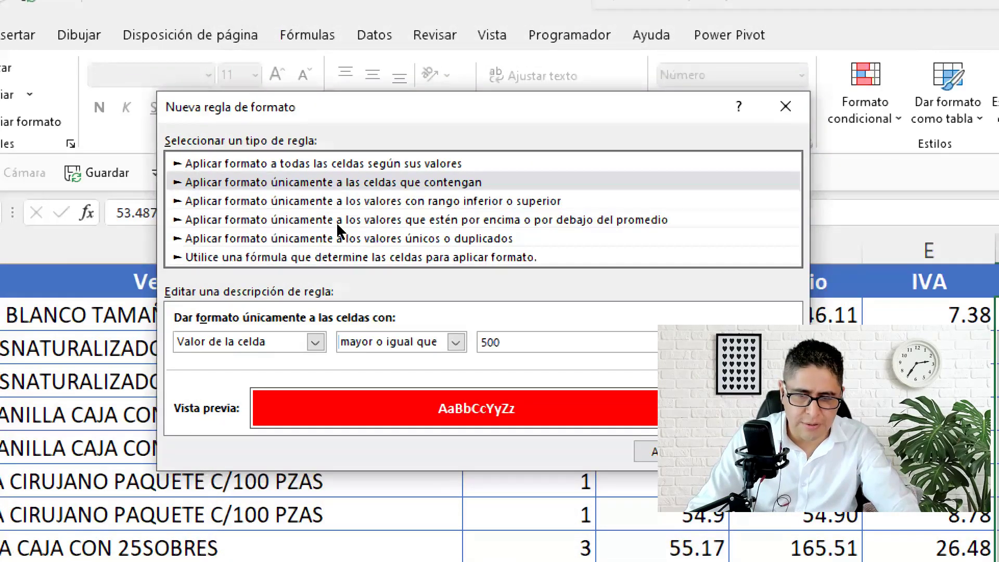
{"action": "key", "text": "Return"}
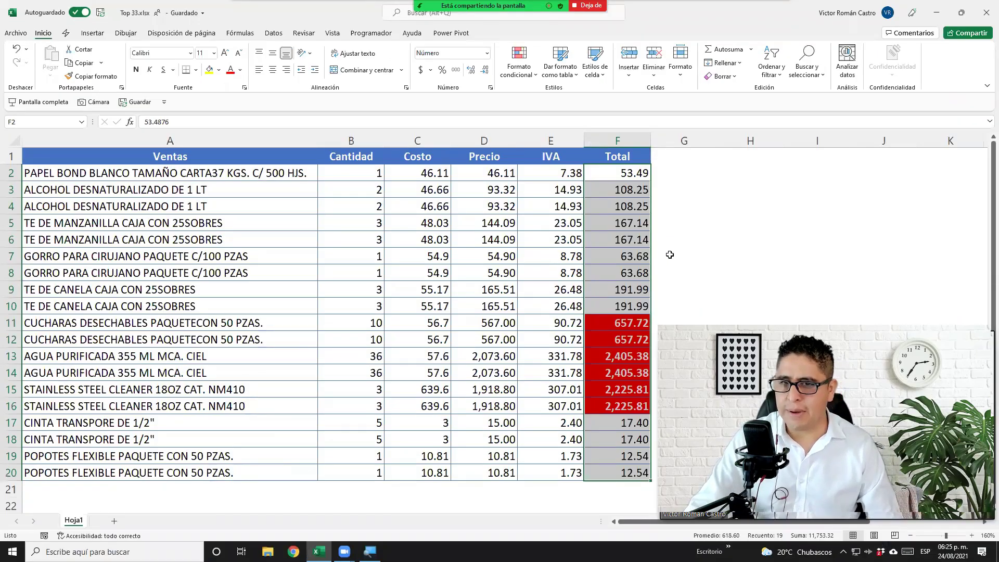
- Select the full table range from F2 to A20
{"action": "left_click_drag", "start_coordinate": [619, 180], "coordinate": [620, 473]}
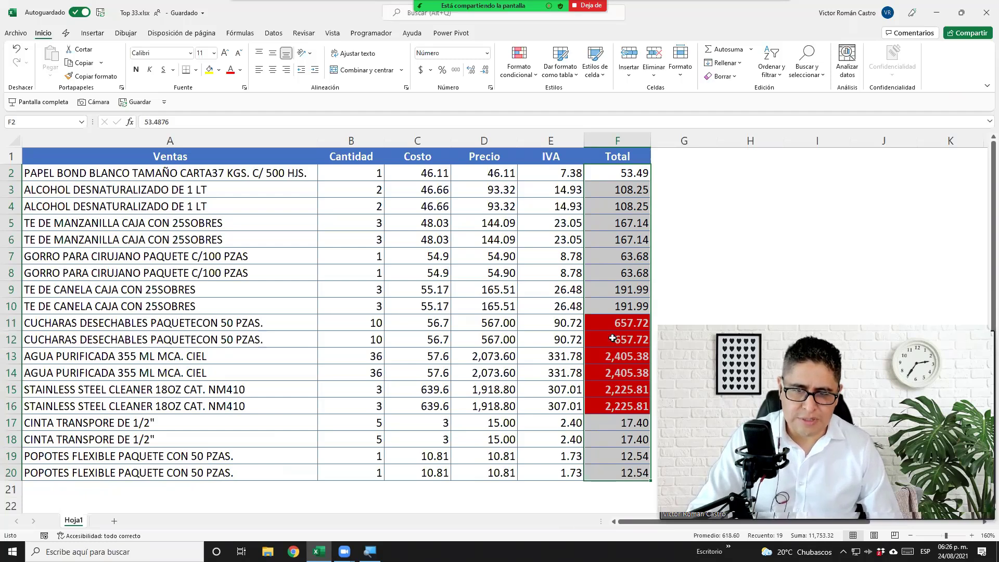
{"action": "left_click_drag", "start_coordinate": [612, 330], "coordinate": [158, 409]}
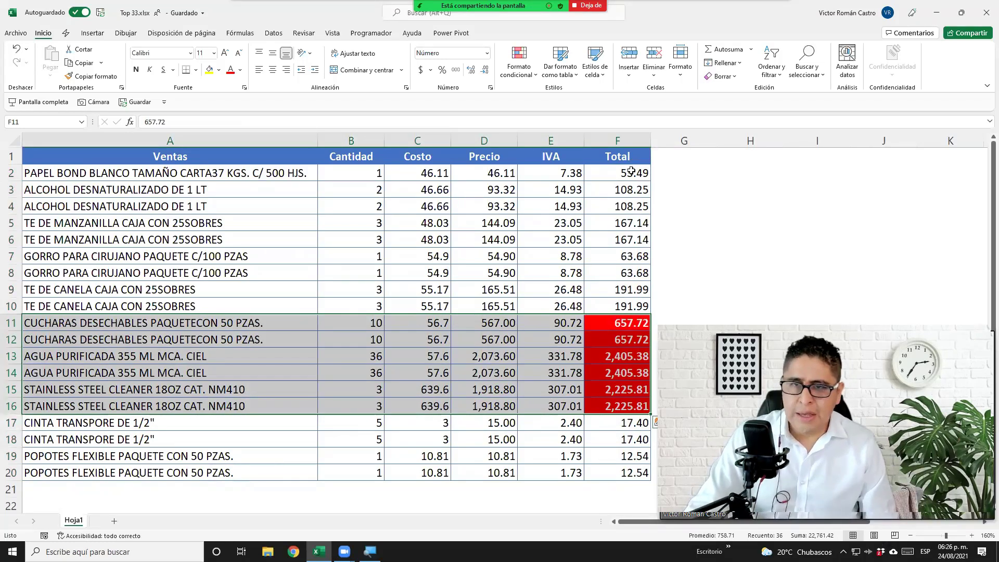
{"action": "left_click_drag", "start_coordinate": [630, 171], "coordinate": [191, 476]}
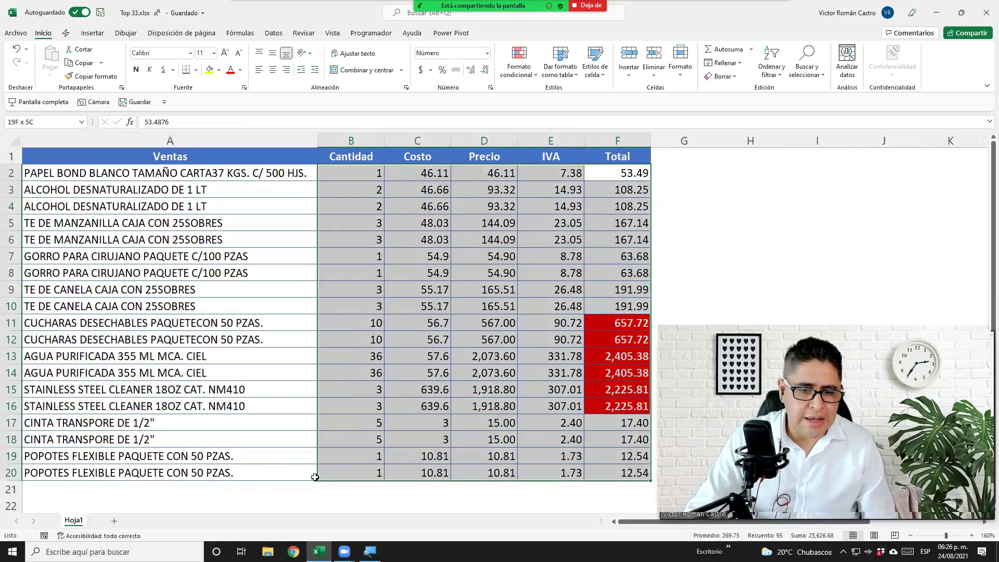
- Delete the 'Cell Value >= 500' rule in the rules manager and close it
{"action": "left_click", "coordinate": [516, 71]}
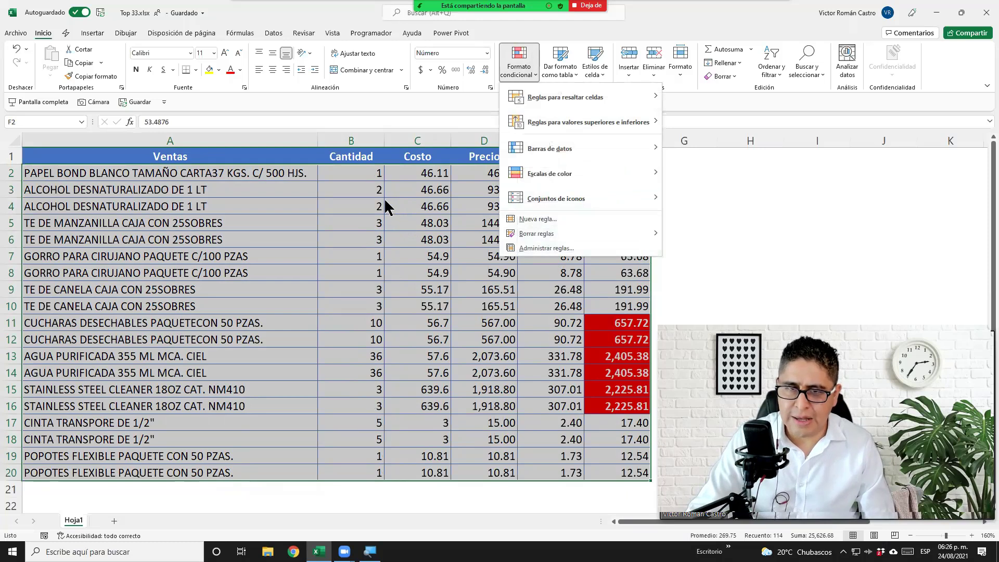
{"action": "left_click", "coordinate": [523, 249]}
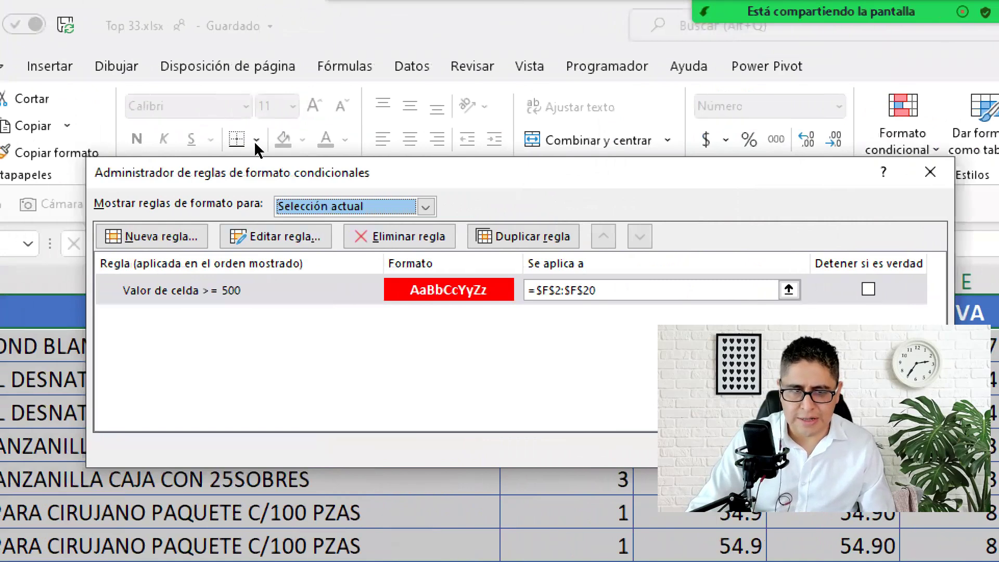
{"action": "left_click", "coordinate": [312, 290]}
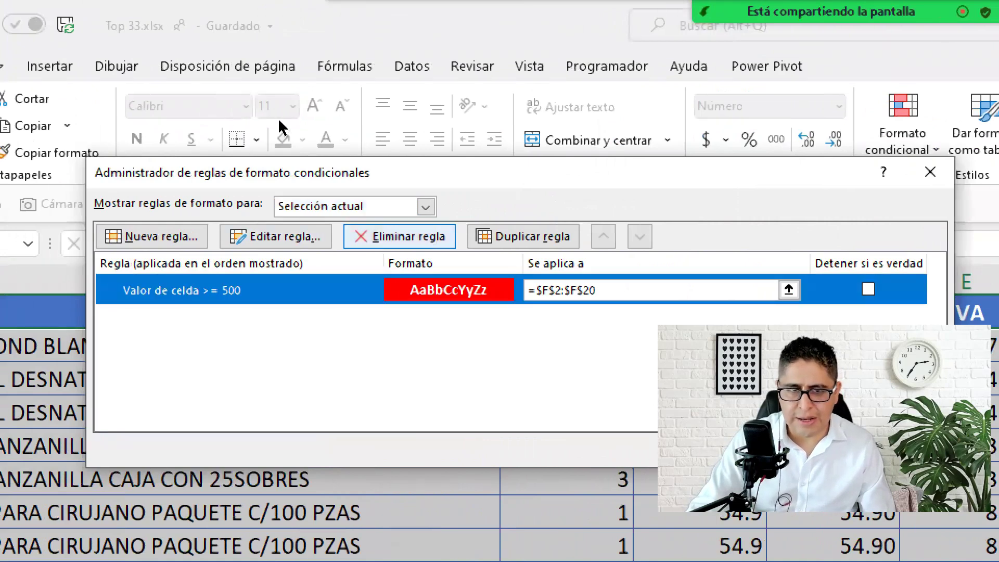
{"action": "left_click", "coordinate": [399, 236]}
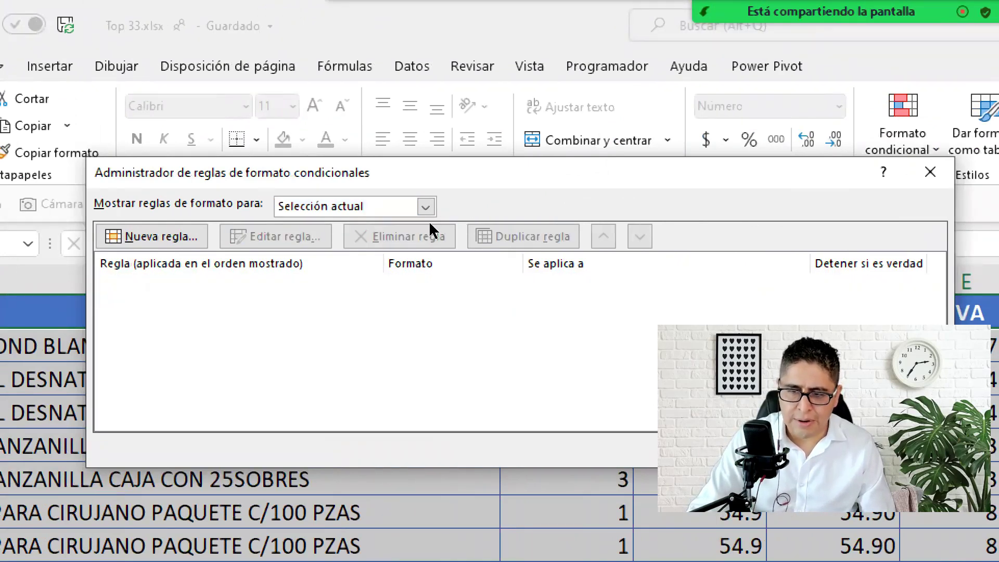
{"action": "key", "text": "Return"}
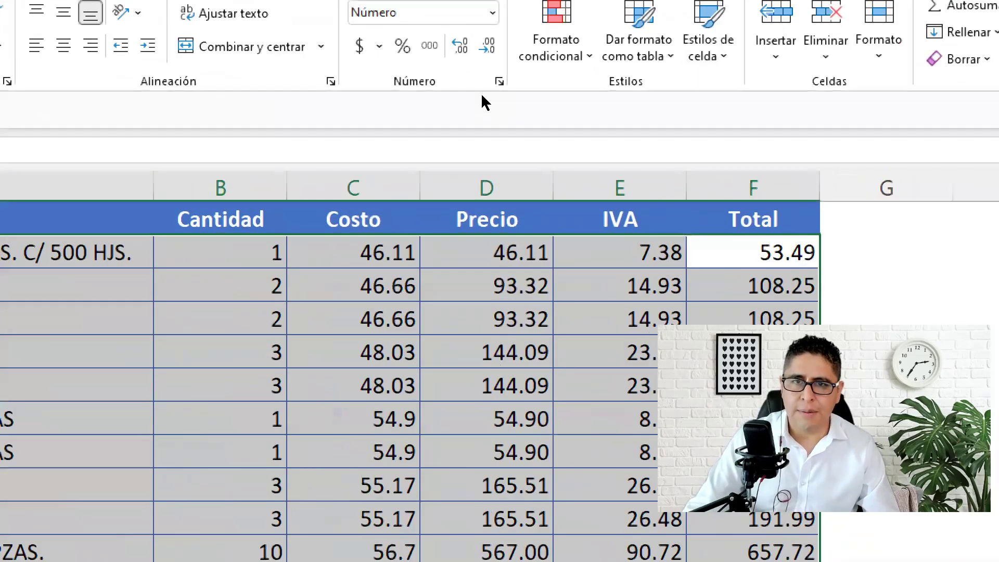
- Create a new rule for cells with values greater than or equal to 150
{"action": "left_click", "coordinate": [555, 47]}
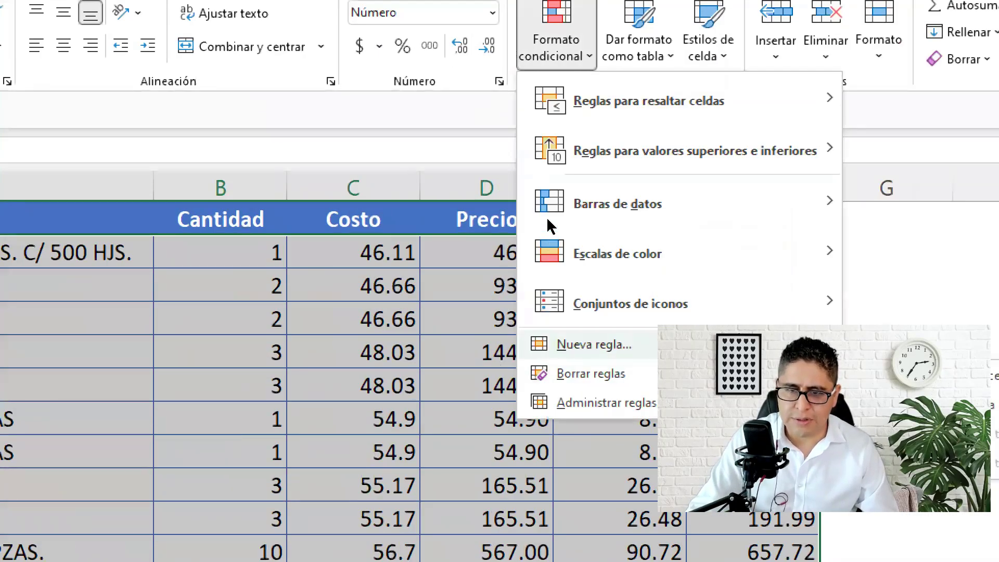
{"action": "key", "text": "Escape"}
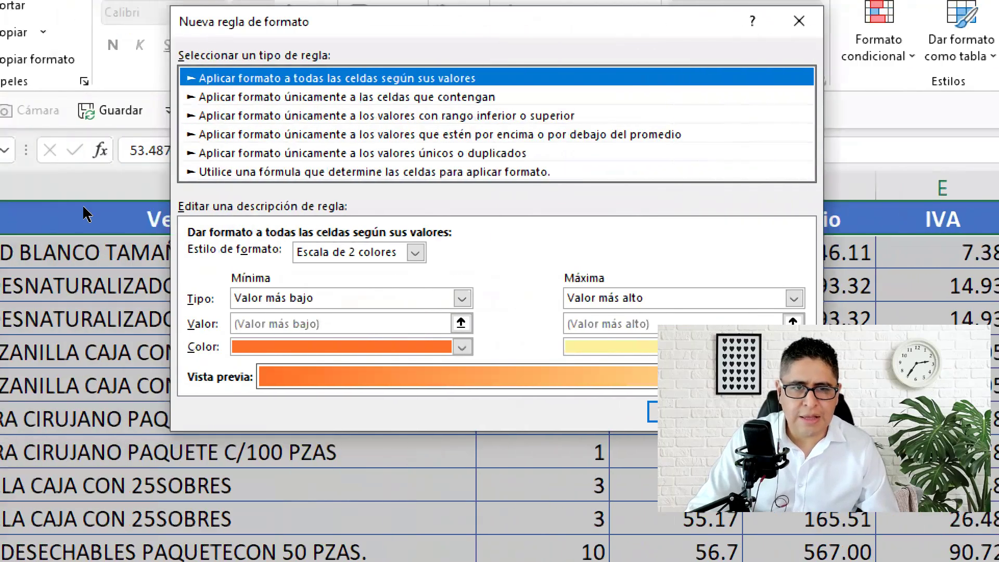
{"action": "left_click", "coordinate": [234, 98]}
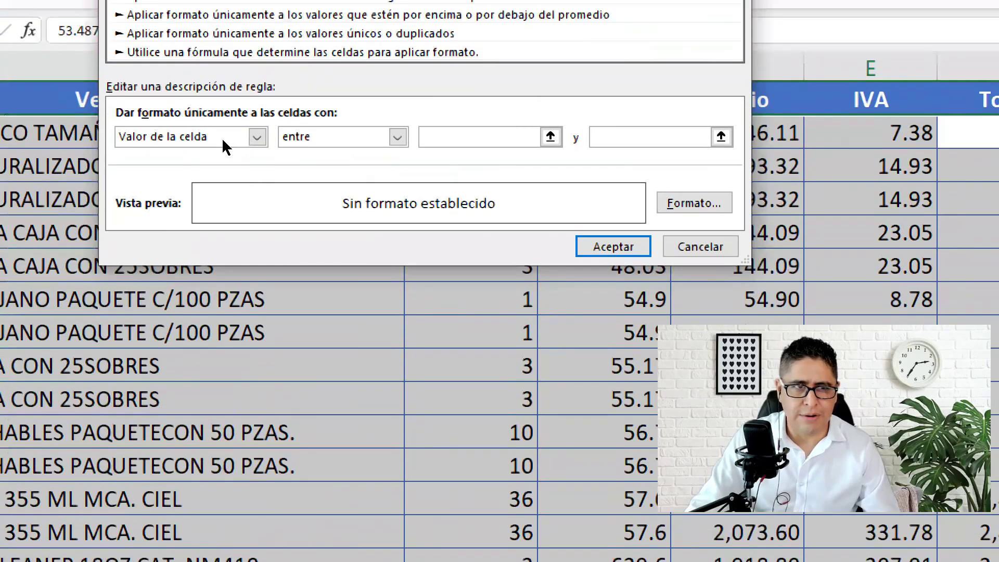
{"action": "left_click", "coordinate": [292, 139]}
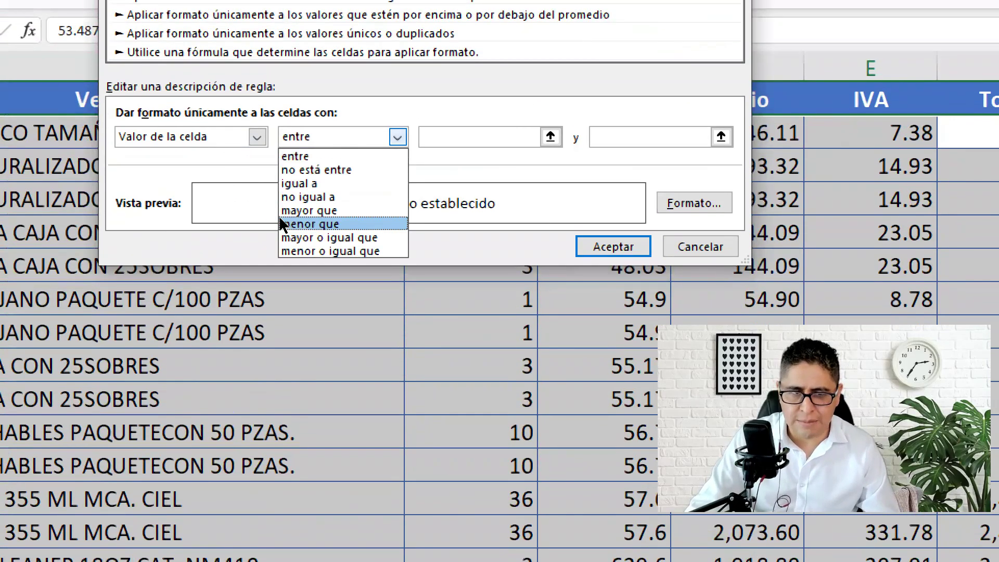
{"action": "left_click", "coordinate": [283, 237]}
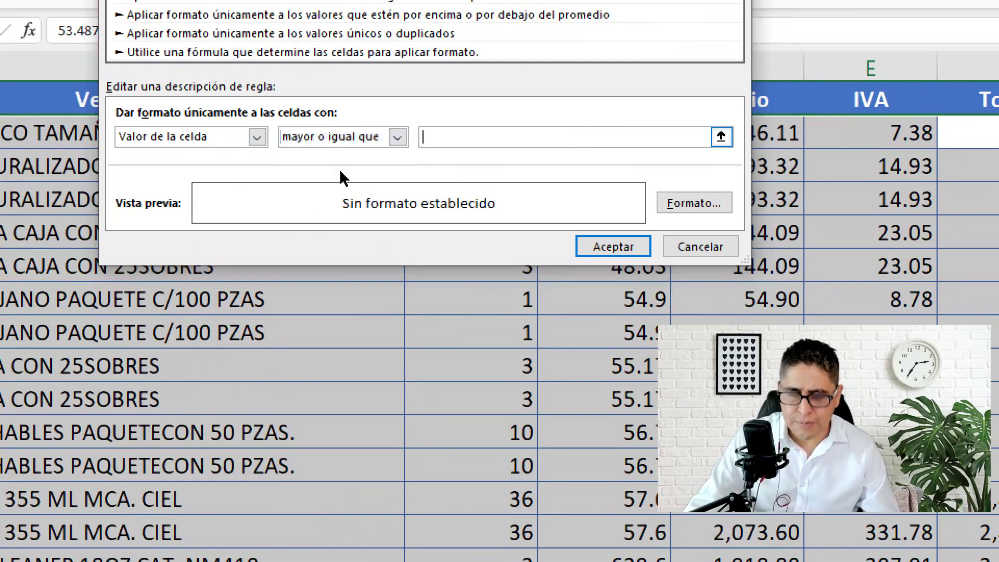
{"action": "type", "text": "150"}
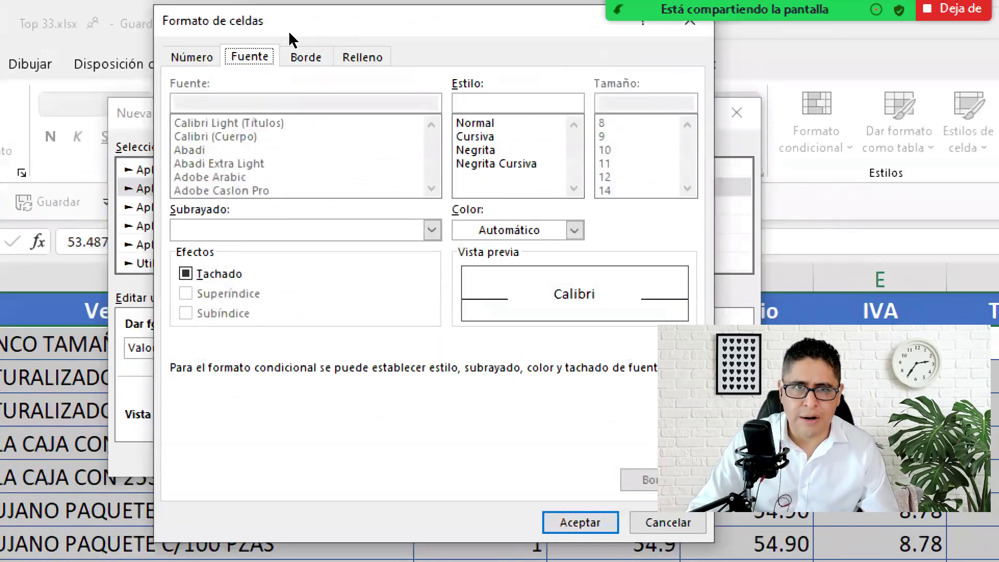
- Give the 150-or-more rule a red fill and bold text, then confirm
{"action": "left_click", "coordinate": [363, 57]}
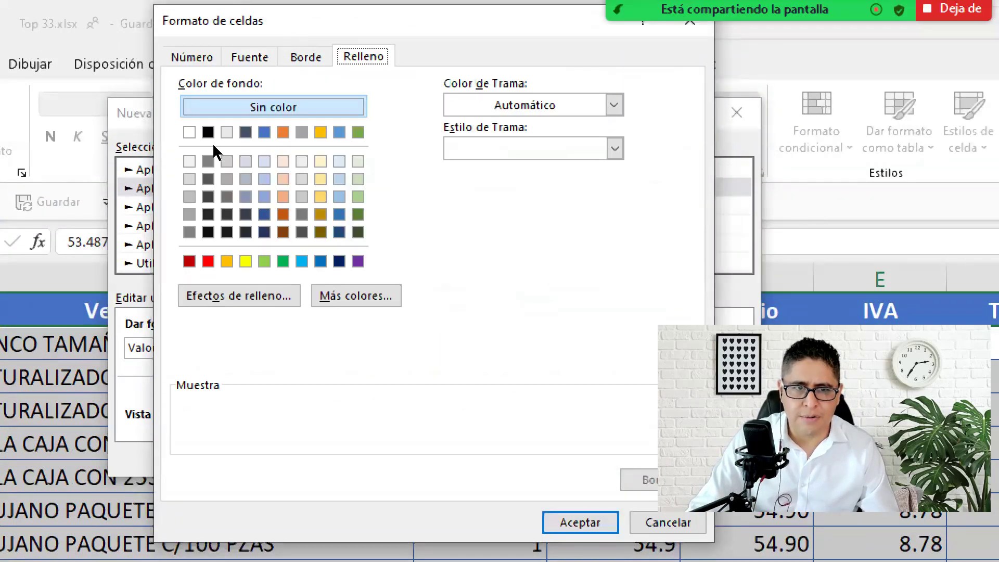
{"action": "left_click", "coordinate": [208, 261]}
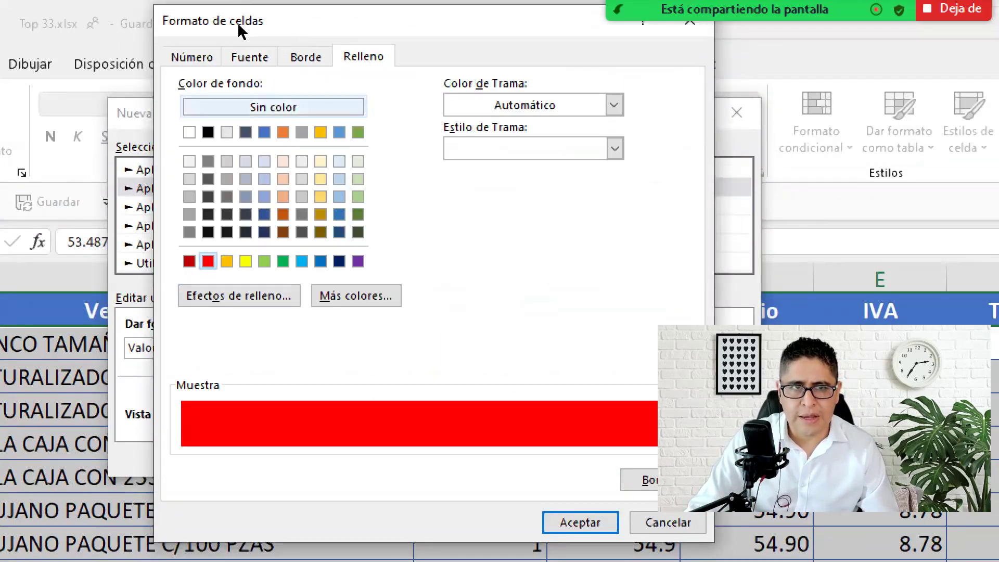
{"action": "left_click", "coordinate": [249, 57]}
{"action": "key", "text": "alt+c"}
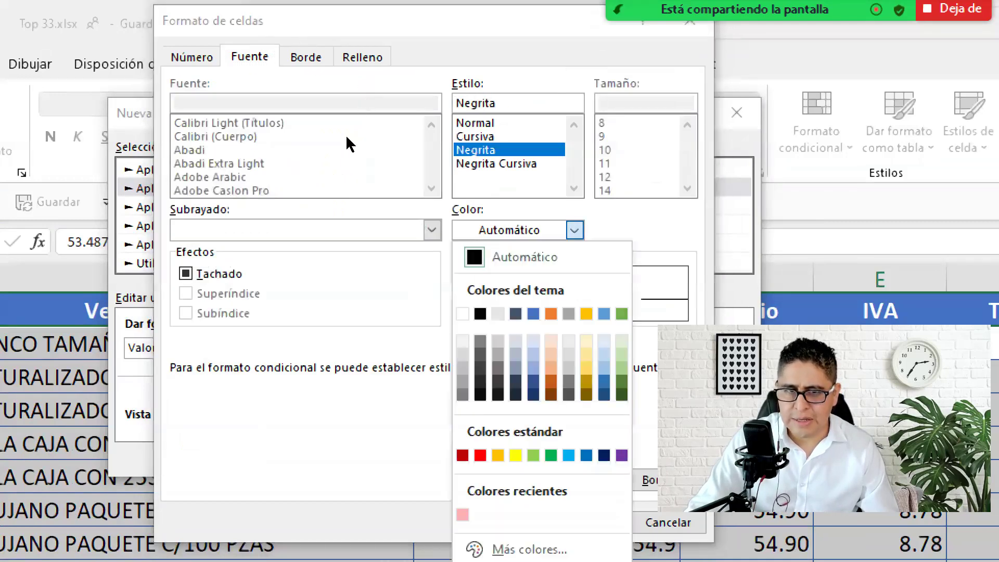
{"action": "key", "text": "Down"}
{"action": "key", "text": "Return"}
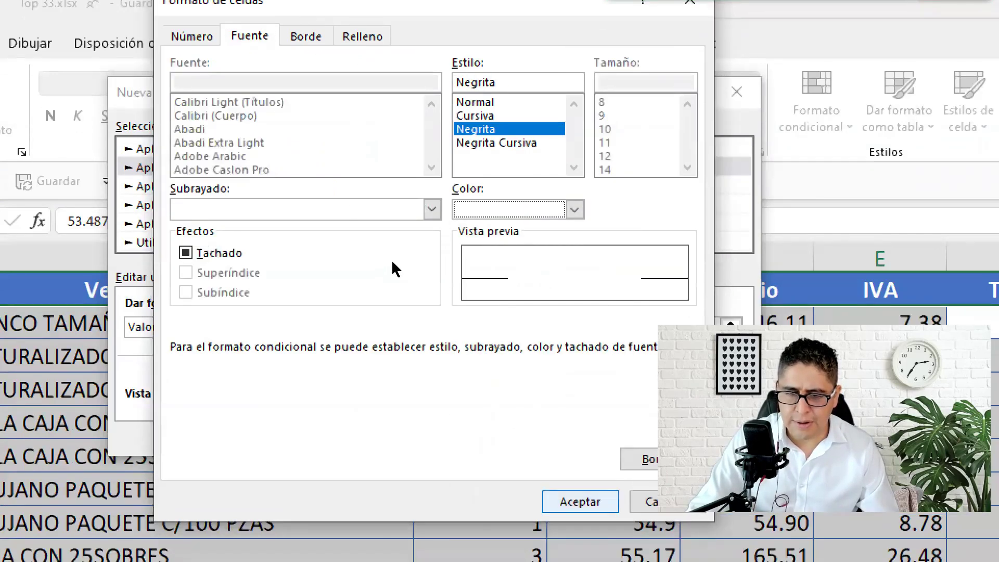
{"action": "key", "text": "Return"}
{"action": "key", "text": "Return"}
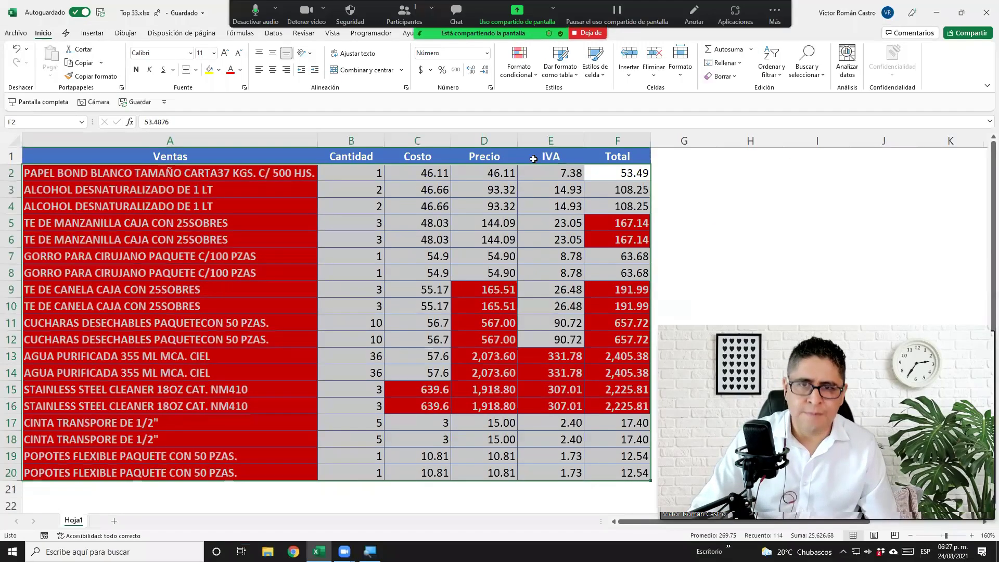
- Delete the 'Cell Value >= 150' rule from the rules list and begin a new rule
{"action": "left_click", "coordinate": [531, 78]}
{"action": "left_click", "coordinate": [547, 243]}
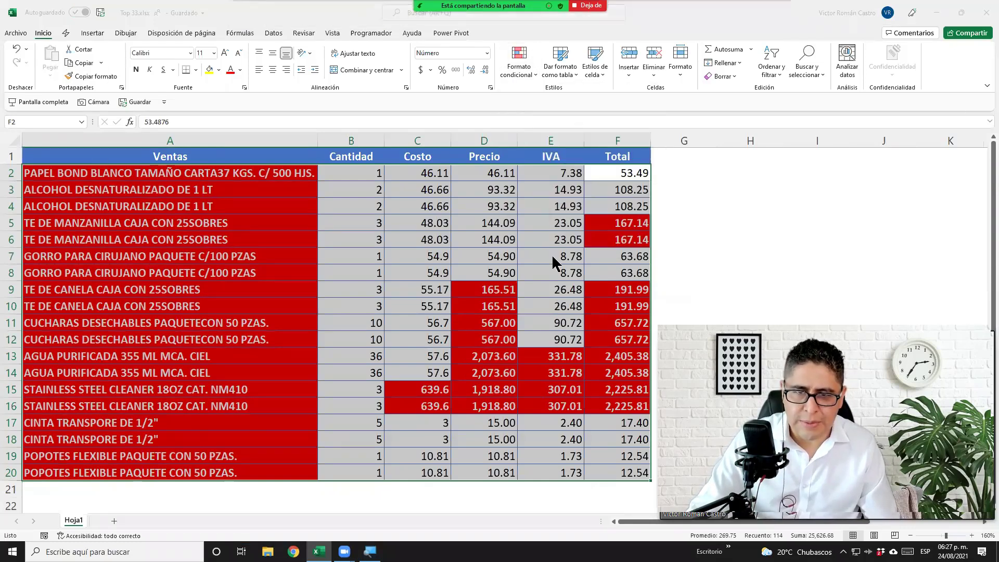
{"action": "left_click", "coordinate": [225, 137]}
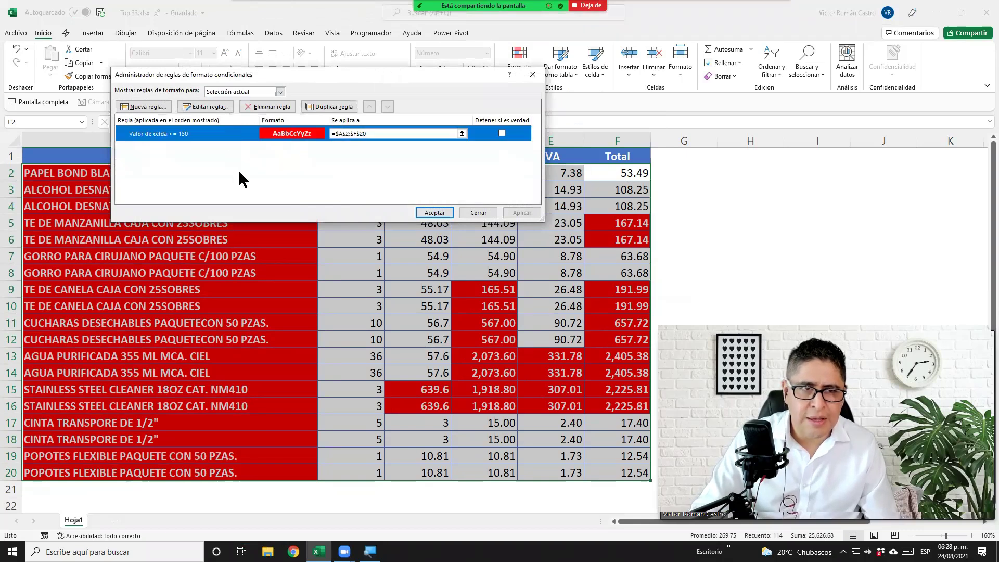
{"action": "left_click", "coordinate": [255, 104]}
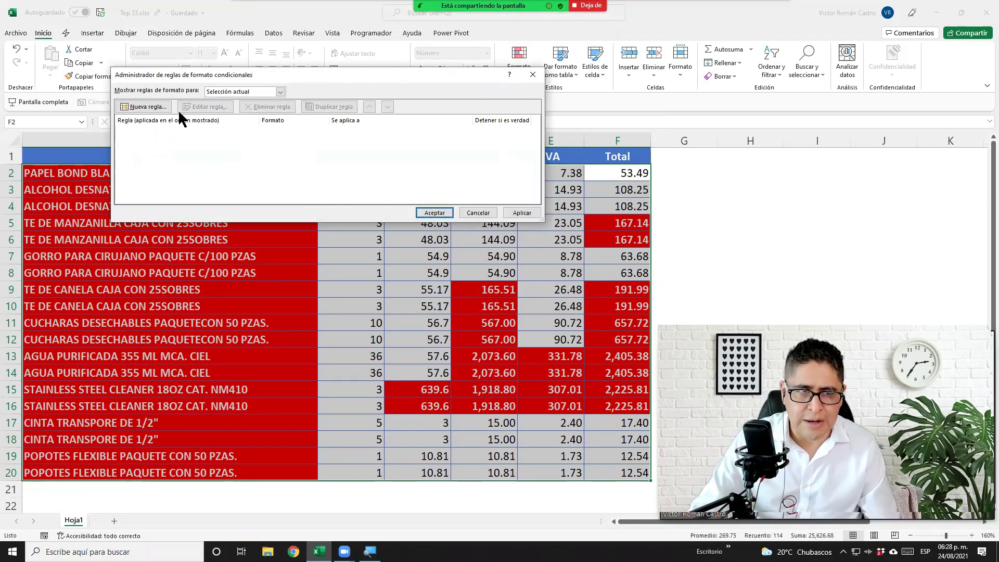
{"action": "left_click", "coordinate": [151, 104]}
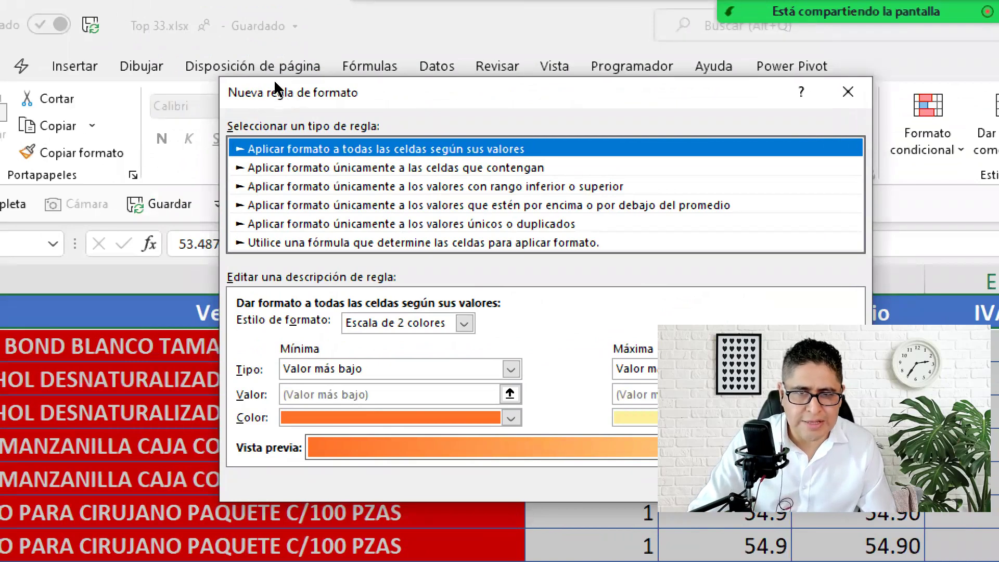
- Choose the 'Use a formula to determine which cells to format' rule type
{"action": "key", "text": "Down"}
{"action": "key", "text": "Down"}
{"action": "key", "text": "Down"}
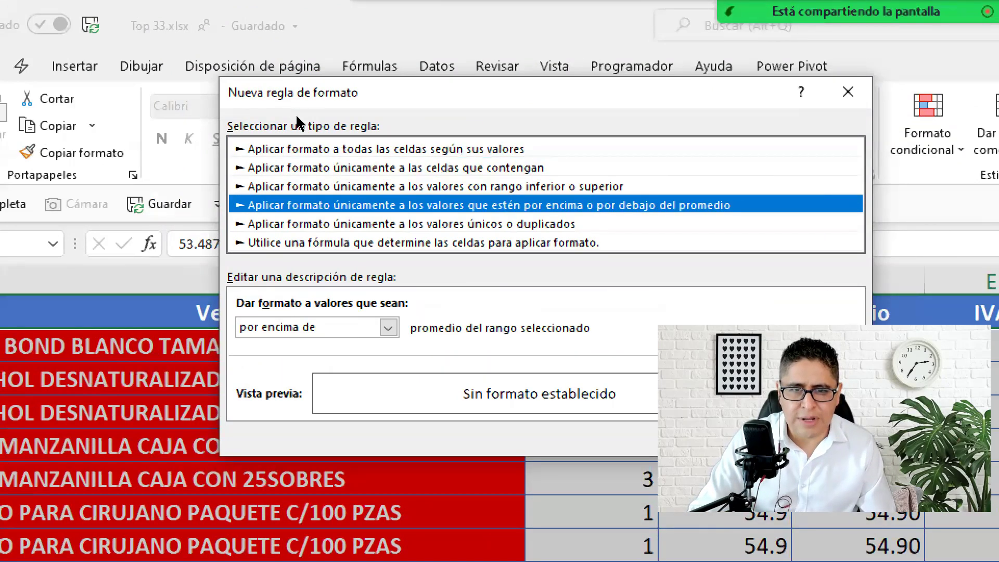
{"action": "key", "text": "Down"}
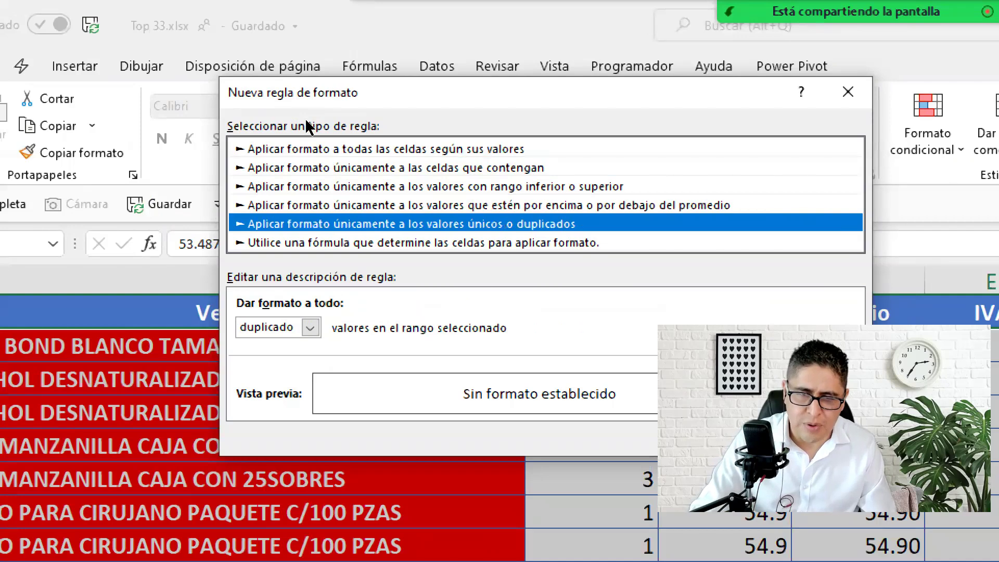
{"action": "key", "text": "Down"}
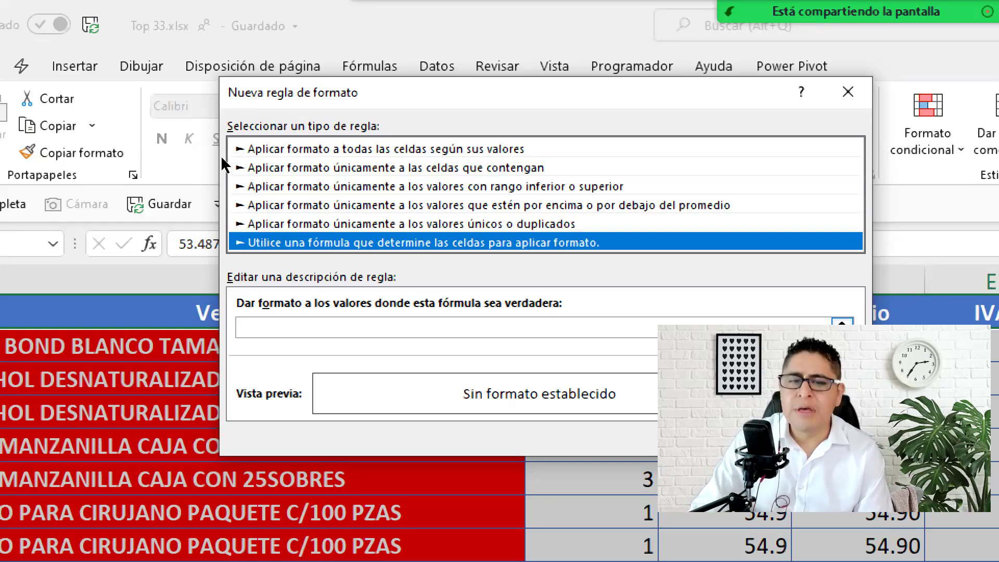
{"action": "key", "text": "Tab"}
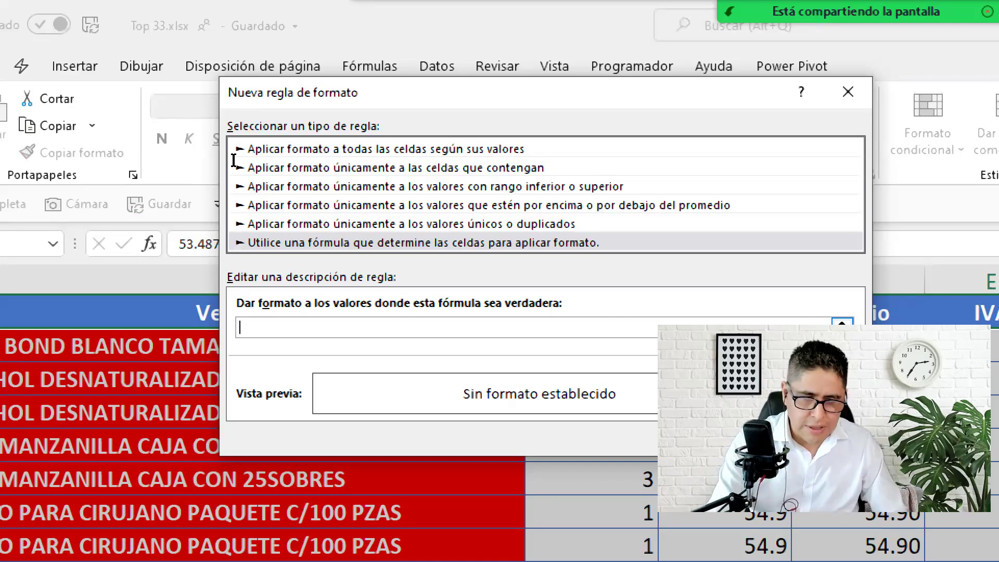
- Enter the rule formula =$F$2>150 and bring up its format settings
{"action": "type", "text": "="}
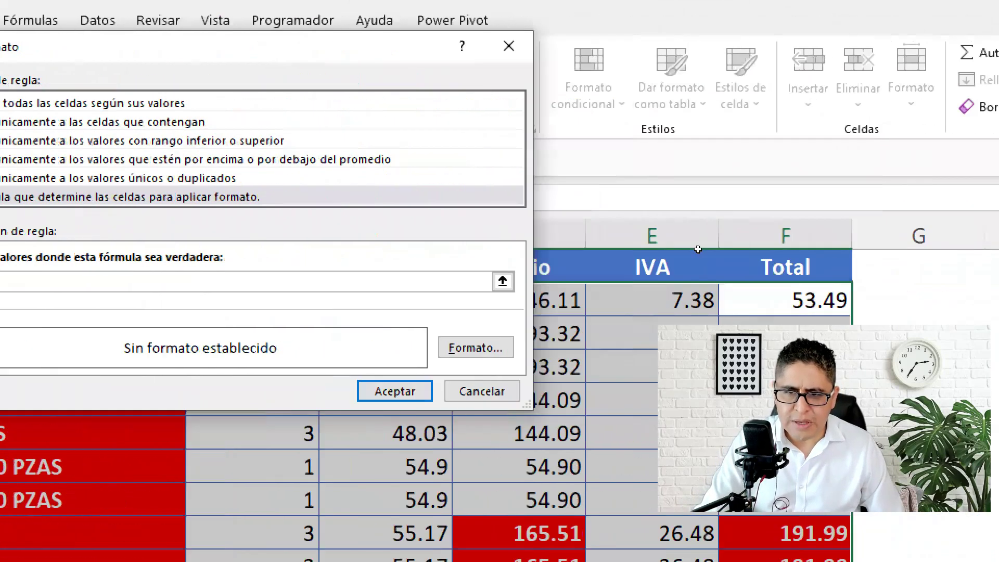
{"action": "left_click", "coordinate": [781, 300]}
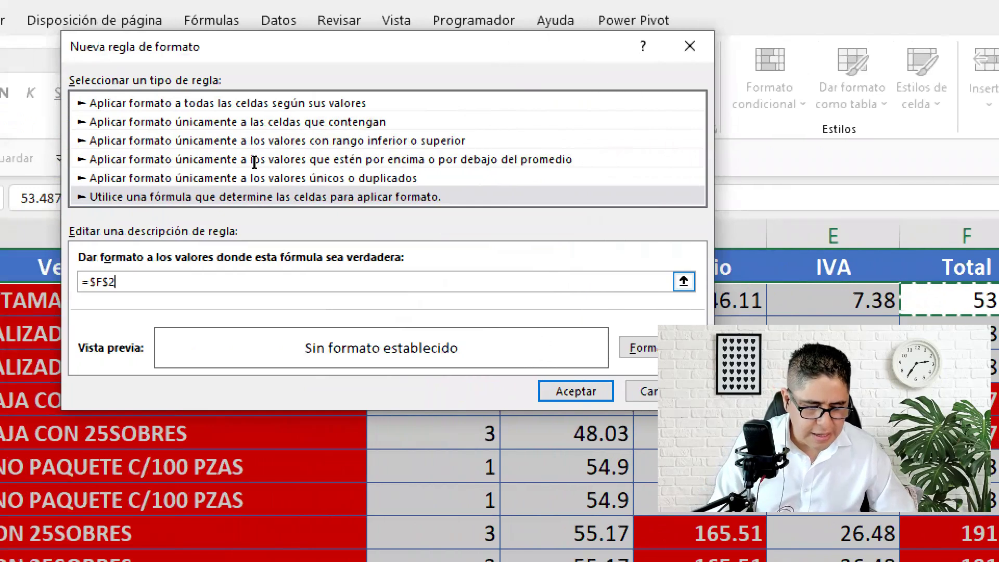
{"action": "type", "text": ">150"}
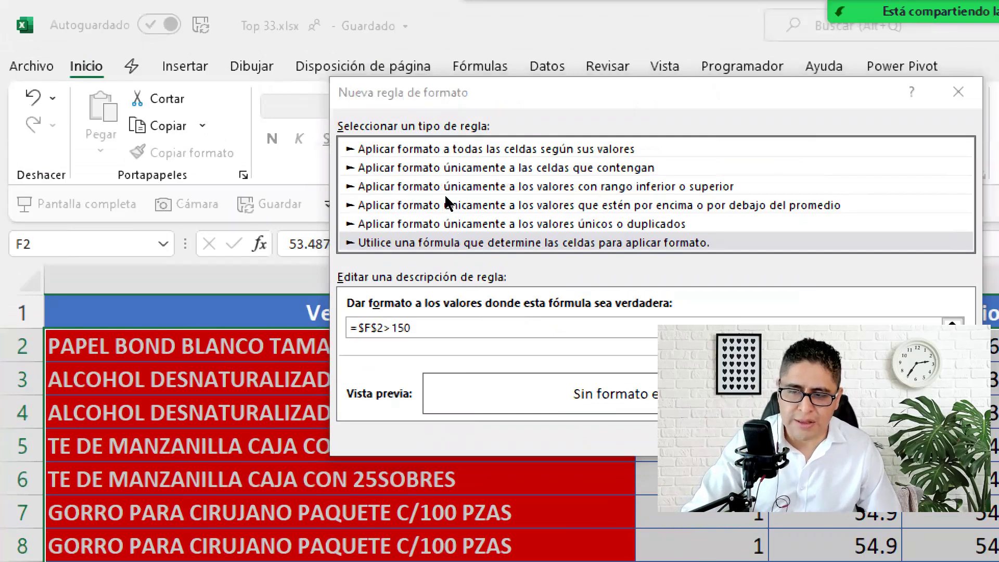
{"action": "key", "text": "alt+f"}
- Set a red fill with bold white text for the formula rule and confirm
{"action": "left_click", "coordinate": [584, 52]}
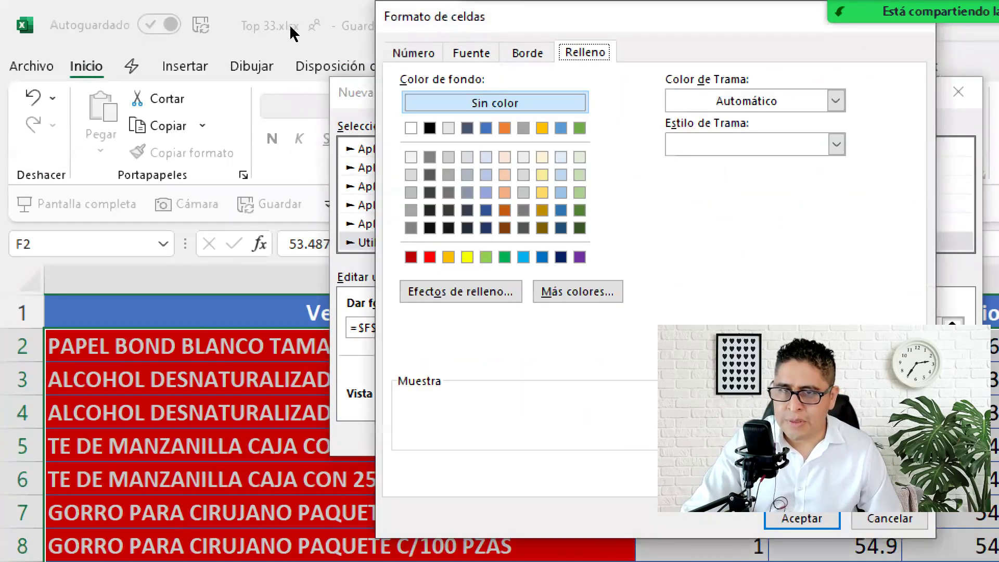
{"action": "left_click", "coordinate": [430, 256]}
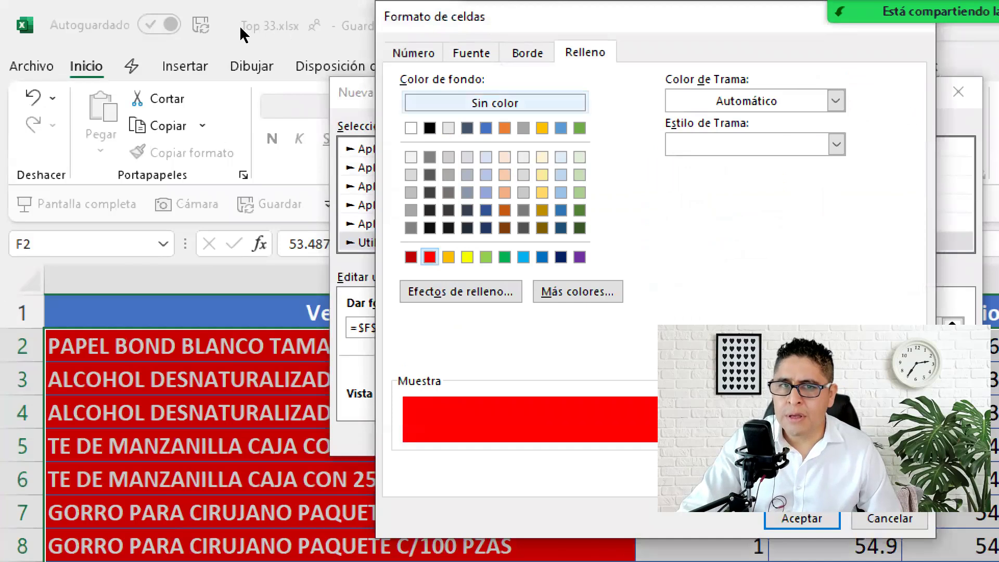
{"action": "key", "text": "ctrl+shift+Tab"}
{"action": "key", "text": "ctrl+shift+Tab"}
{"action": "key", "text": "alt+e"}
{"action": "key", "text": "Down"}
{"action": "key", "text": "Down"}
{"action": "key", "text": "Down"}
{"action": "key", "text": "alt+c"}
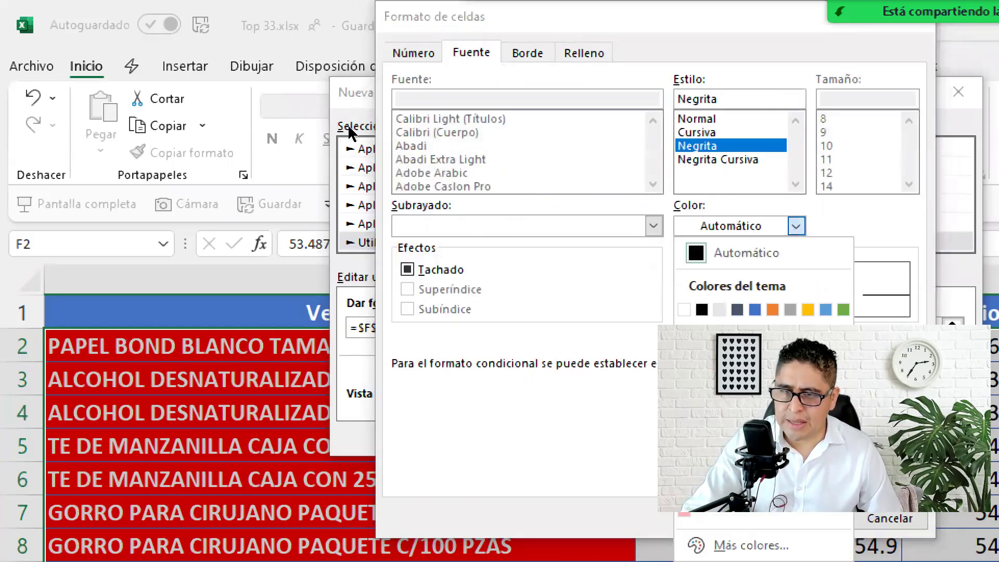
{"action": "key", "text": "Down"}
{"action": "key", "text": "Return"}
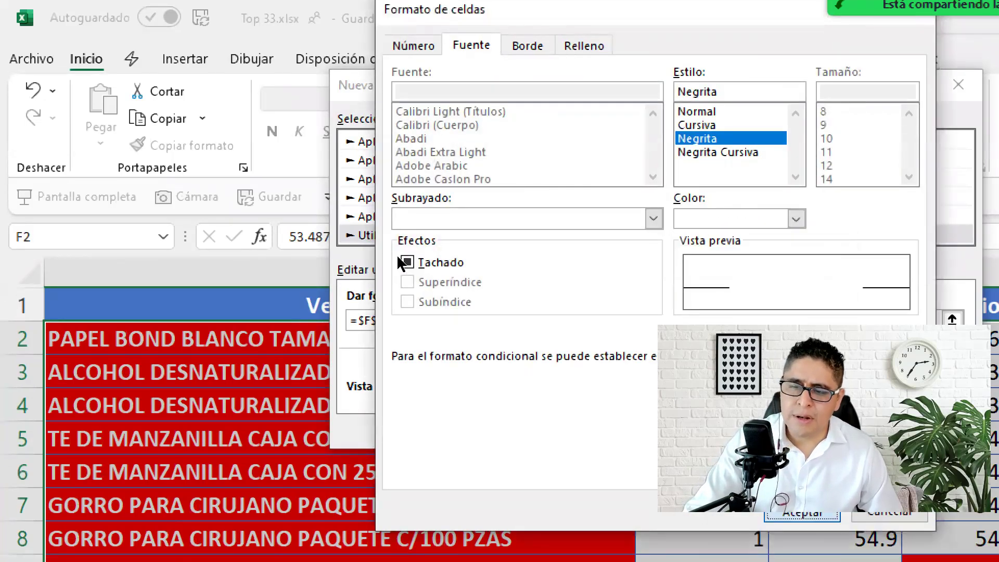
{"action": "key", "text": "Return"}
{"action": "key", "text": "Return"}
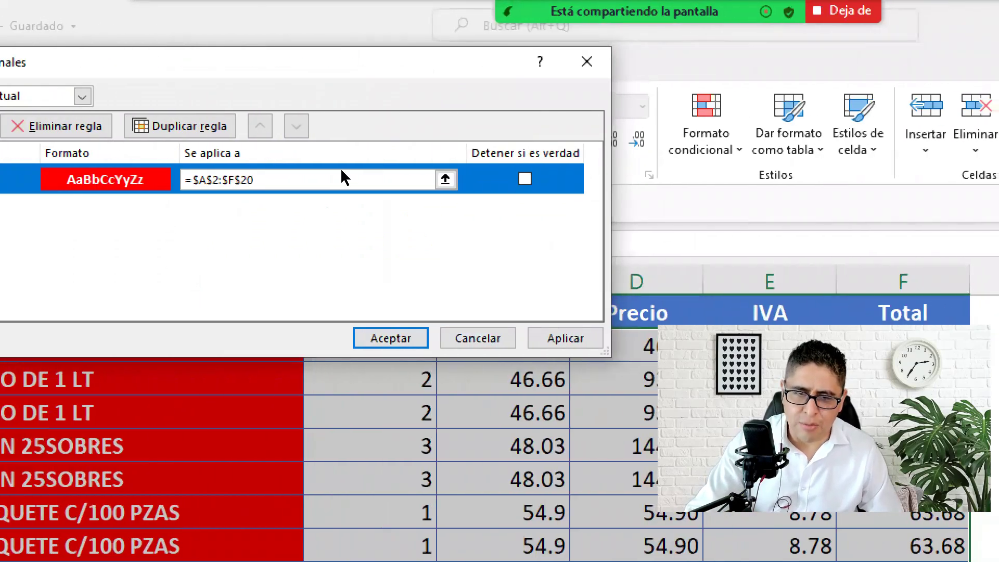
- Apply the =$F$2>150 rule to $A$2:$F$20 and select it in the list
{"action": "left_click", "coordinate": [358, 165]}
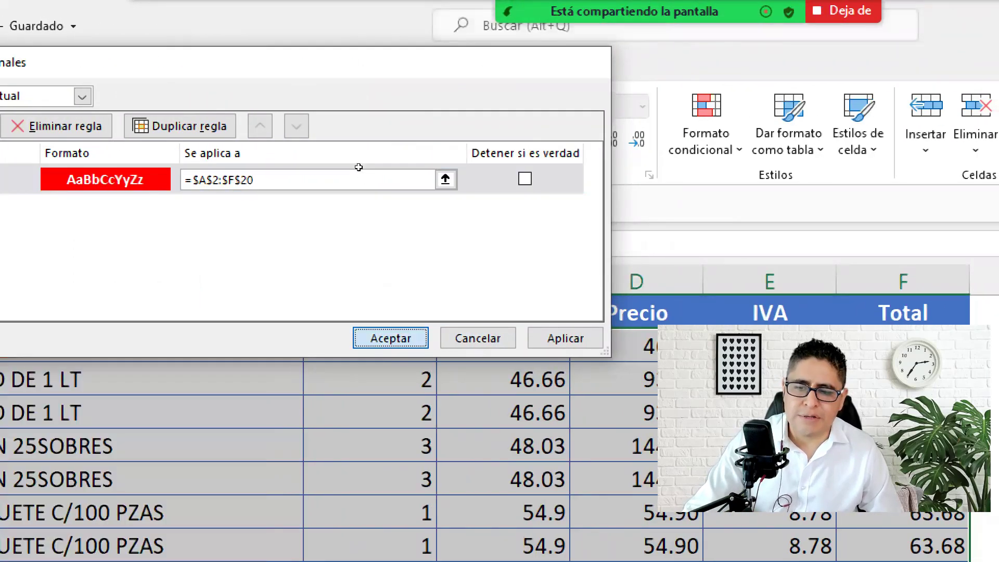
{"action": "key", "text": "Return"}
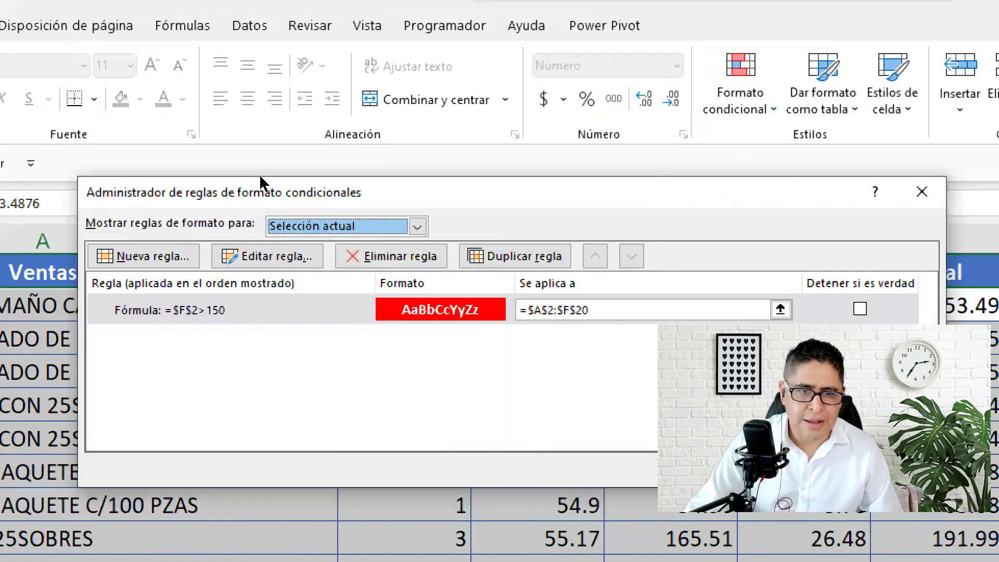
{"action": "key", "text": "Tab"}
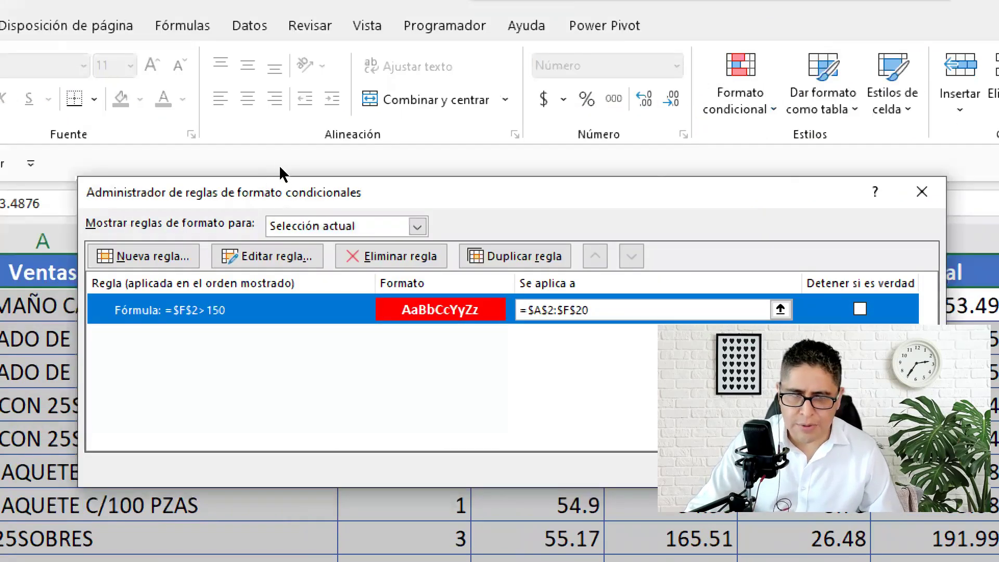
- Open the =$F$2>150 rule in the Edit Formatting Rule dialog
{"action": "key", "text": "Return"}
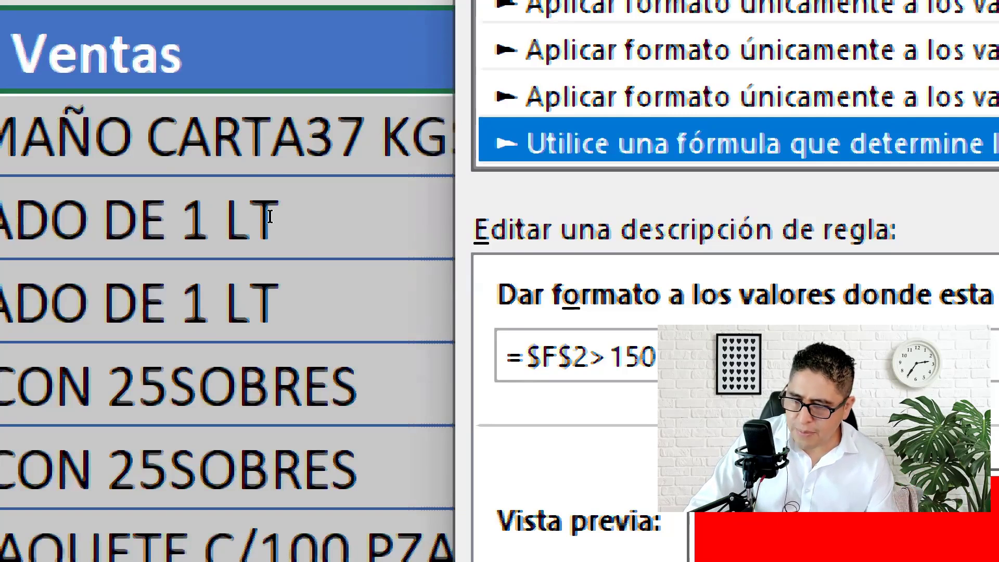
- Change the rule's reference from $F$2 to $F2 so the formula reads =$F2>150
{"action": "key", "text": "shift+Left"}
{"action": "key", "text": "shift+Left"}
{"action": "key", "text": "shift+Left"}
{"action": "key", "text": "shift+Left"}
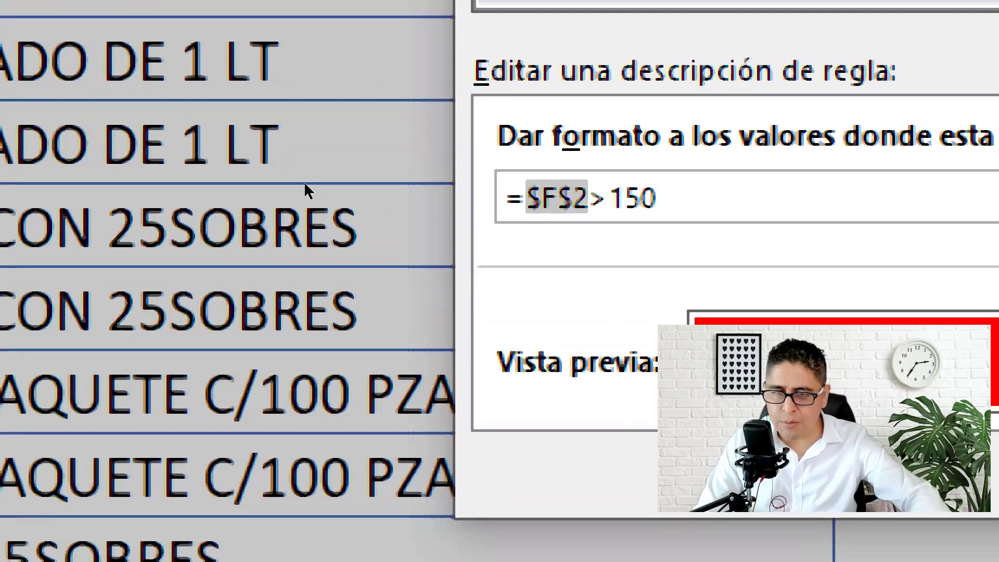
{"action": "key", "text": "F4"}
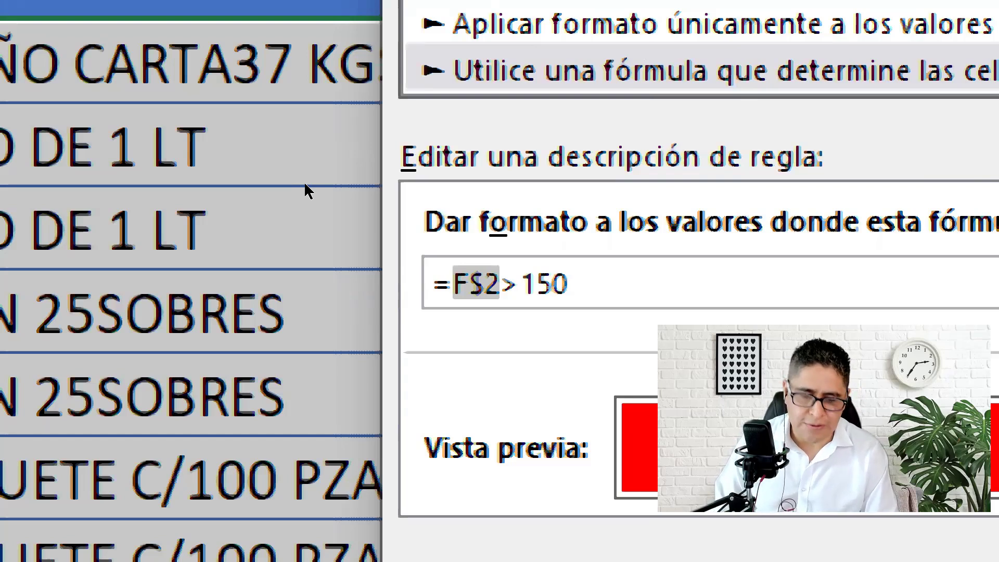
{"action": "key", "text": "F4"}
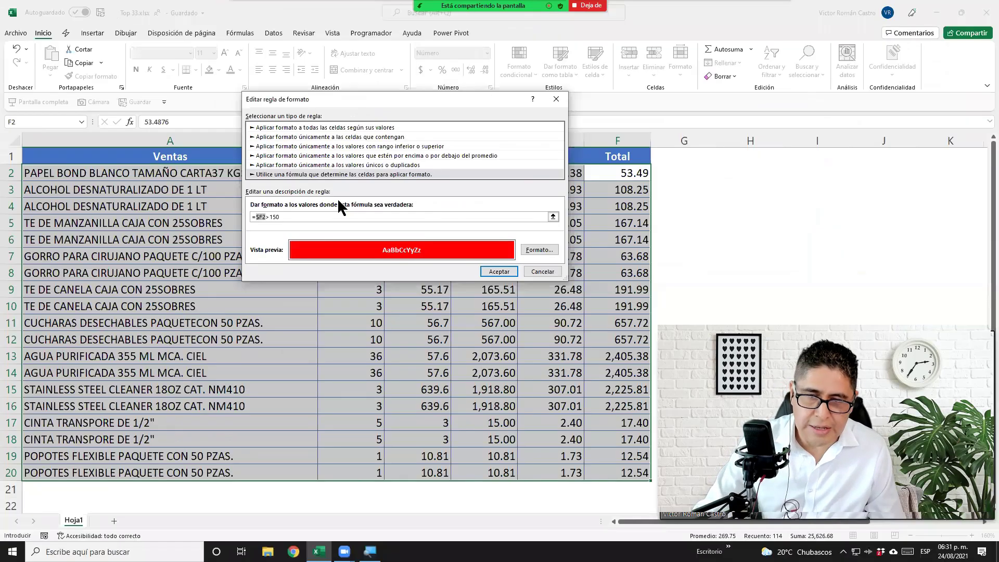
- Confirm the edited =$F2>150 rule so rows 5–6 and 9–16 turn red
{"action": "scroll", "coordinate": [385, 219], "scroll_direction": "down", "scroll_amount": 12}
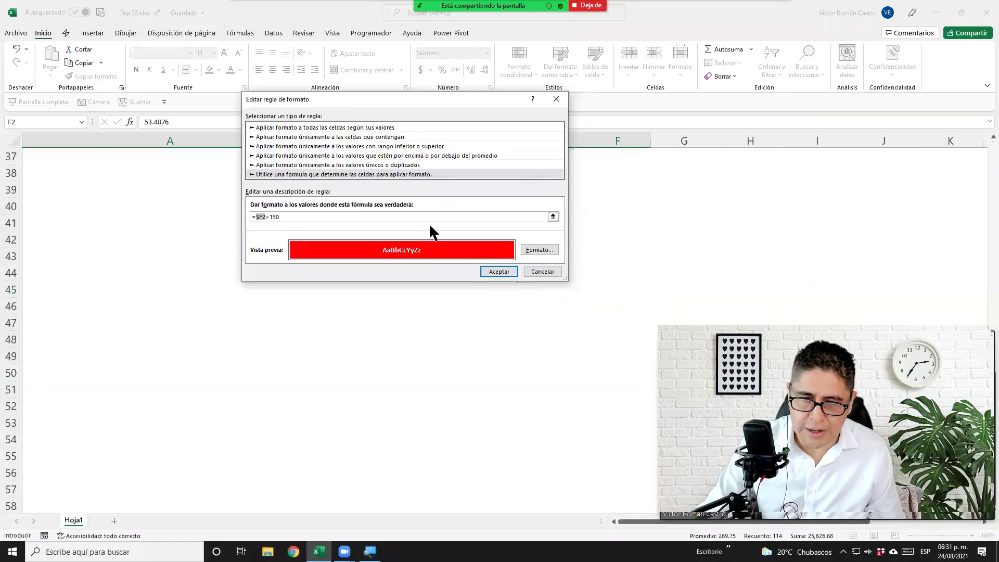
{"action": "left_click", "coordinate": [501, 271]}
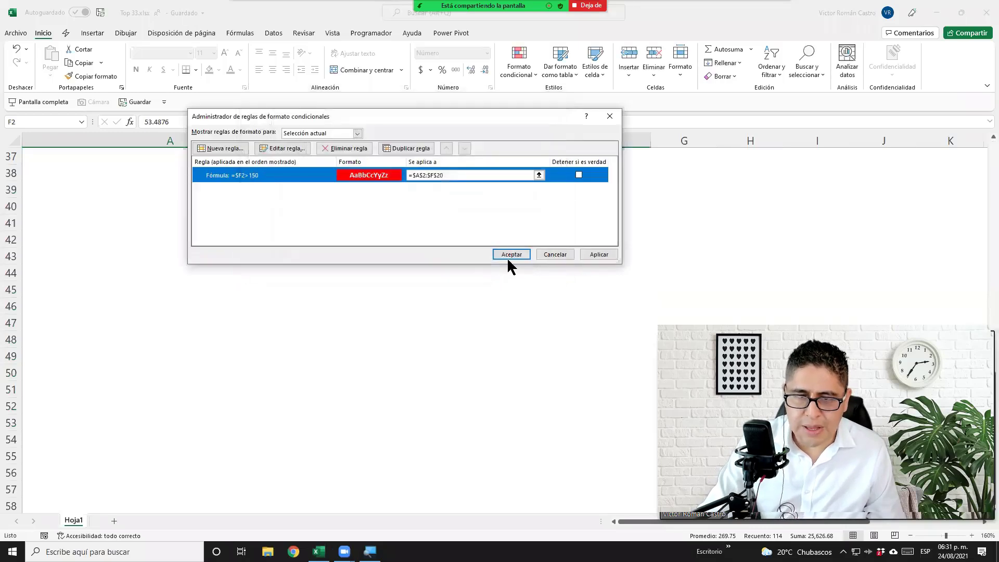
{"action": "left_click", "coordinate": [510, 254]}
{"action": "scroll", "coordinate": [497, 273], "scroll_direction": "up", "scroll_amount": 8}
{"action": "scroll", "coordinate": [497, 273], "scroll_direction": "up", "scroll_amount": 4}
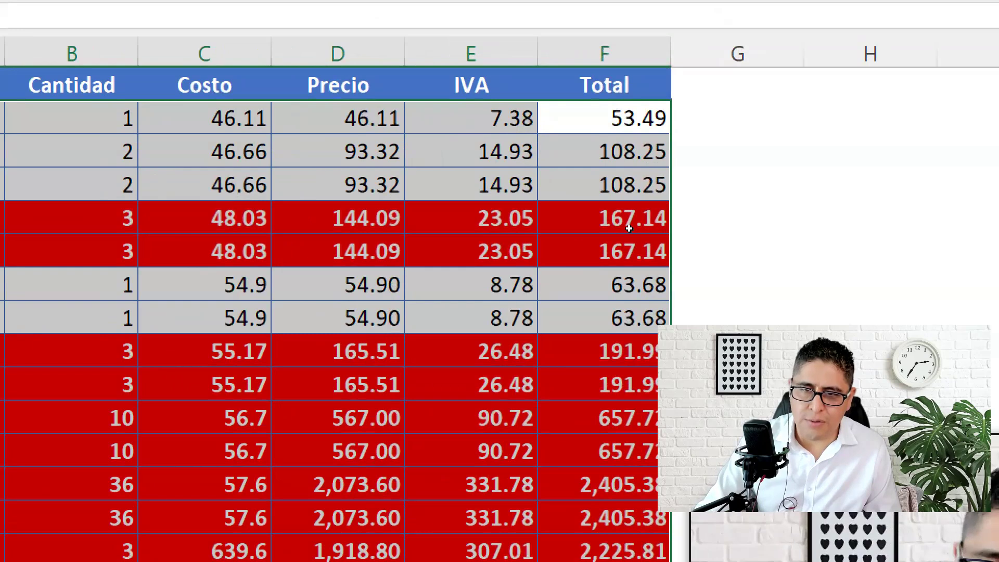
{"action": "left_click", "coordinate": [629, 228]}
{"action": "left_click", "coordinate": [614, 250]}
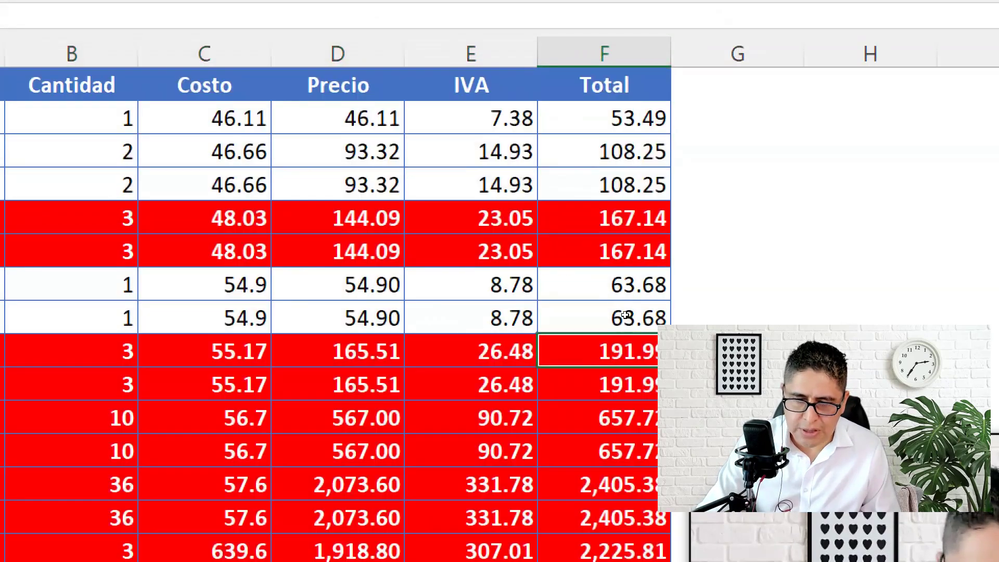
{"action": "left_click_drag", "start_coordinate": [624, 351], "coordinate": [620, 404]}
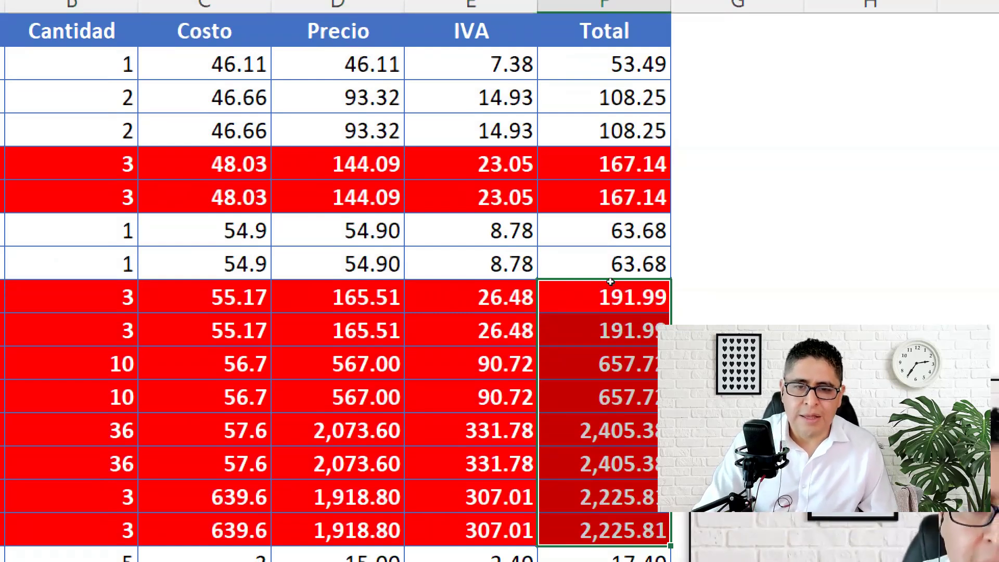
{"action": "key", "text": "Left"}
{"action": "key", "text": "Home"}
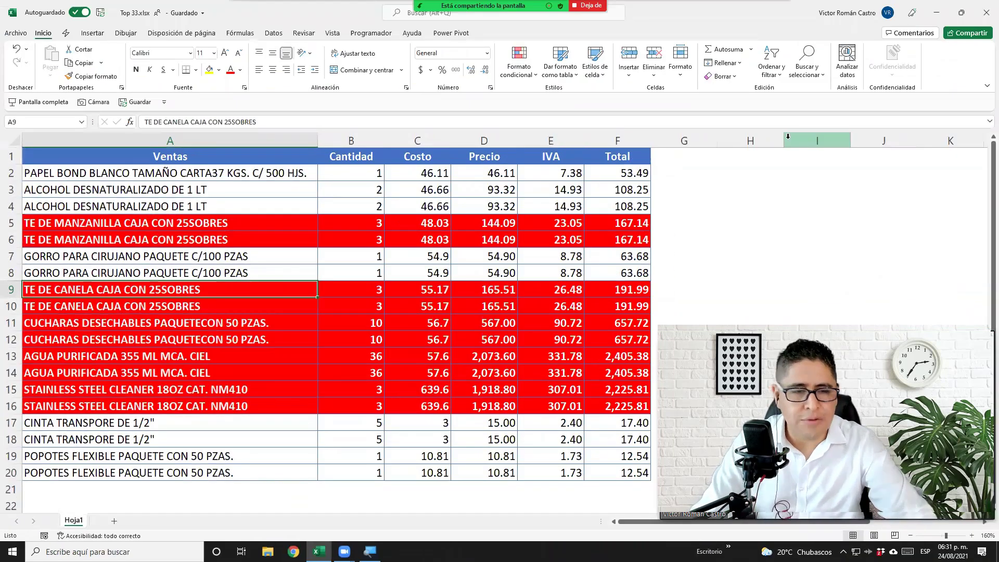
{"action": "scroll", "coordinate": [470, 229], "scroll_direction": "down", "scroll_amount": 5, "text": "ctrl"}
{"action": "scroll", "coordinate": [462, 220], "scroll_direction": "up", "scroll_amount": 4, "text": "ctrl"}
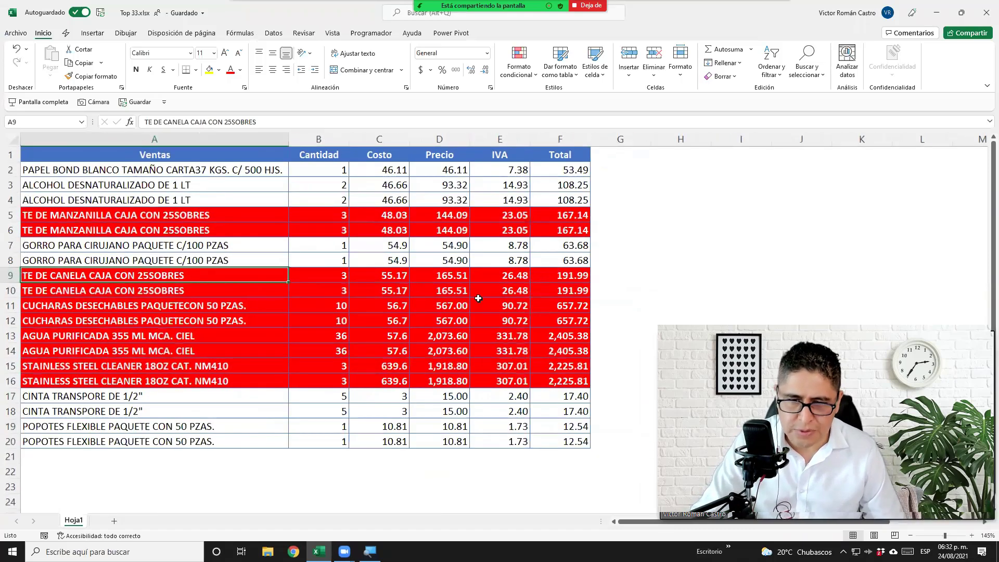
{"action": "scroll", "coordinate": [468, 291], "scroll_direction": "down", "scroll_amount": 3, "text": "ctrl"}
{"action": "scroll", "coordinate": [461, 284], "scroll_direction": "down", "scroll_amount": 5, "text": "ctrl"}
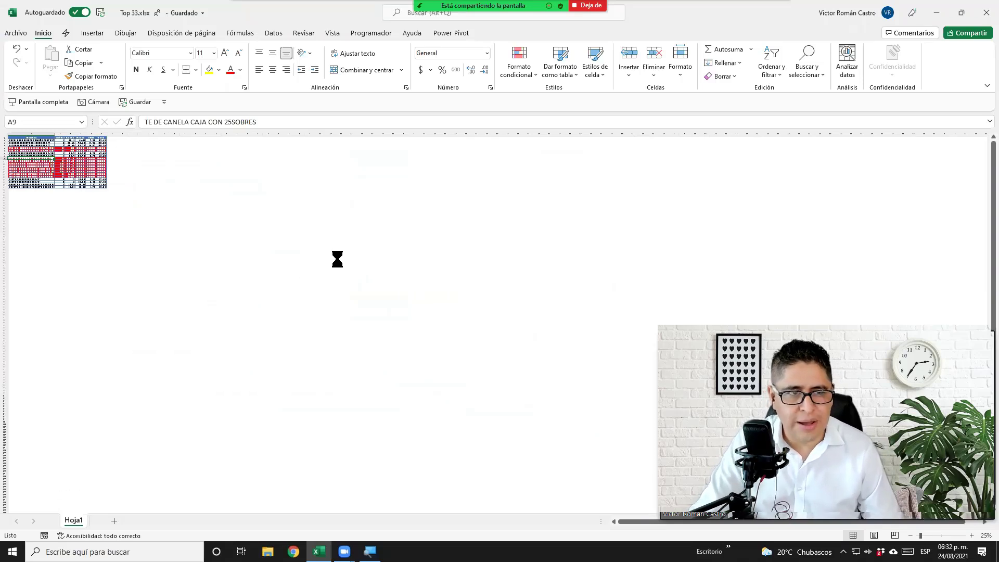
{"action": "scroll", "coordinate": [337, 259], "scroll_direction": "down", "scroll_amount": 1, "text": "ctrl"}
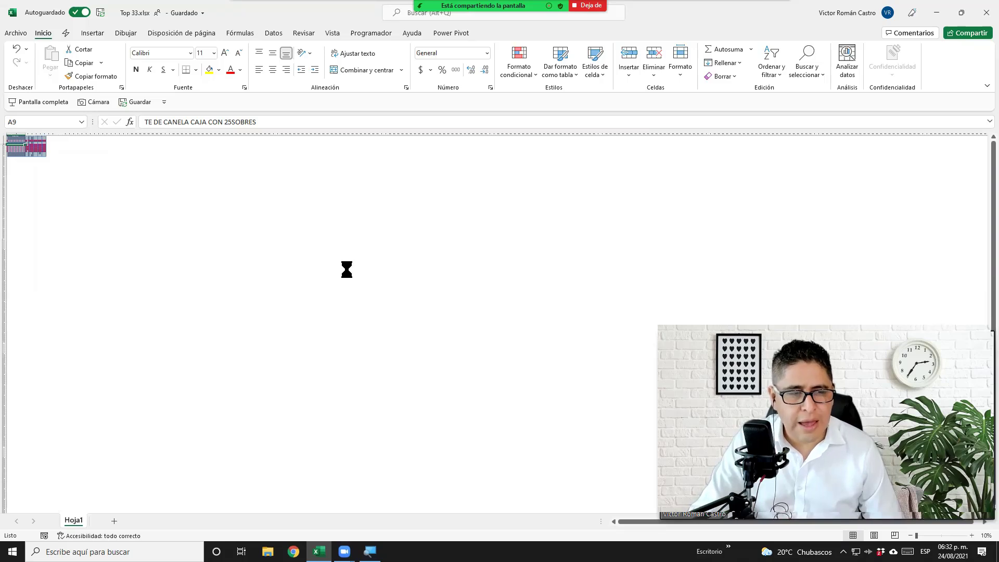
{"action": "scroll", "coordinate": [346, 270], "scroll_direction": "up", "scroll_amount": 1, "text": "ctrl"}
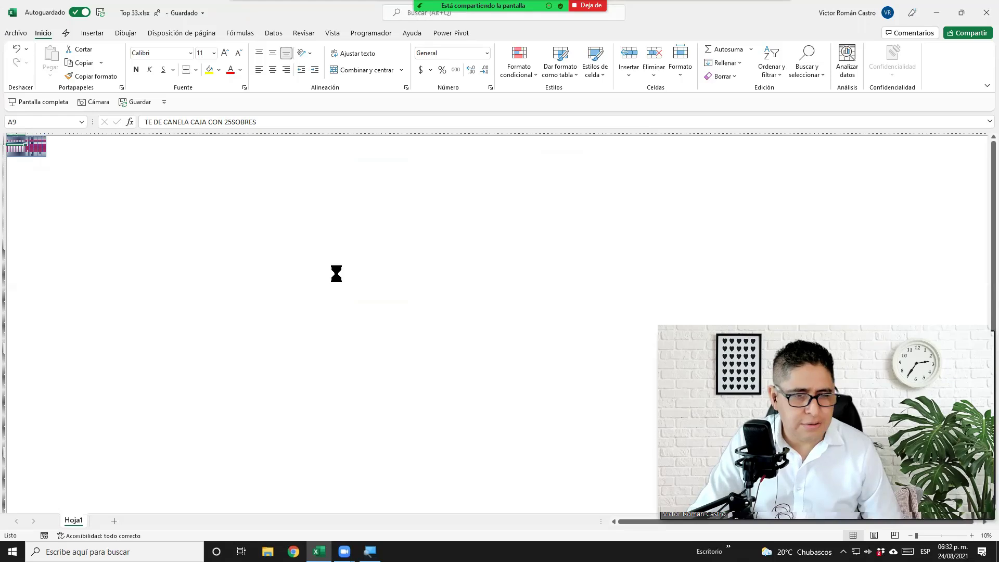
{"action": "scroll", "coordinate": [402, 365], "scroll_direction": "up", "scroll_amount": 1, "text": "ctrl"}
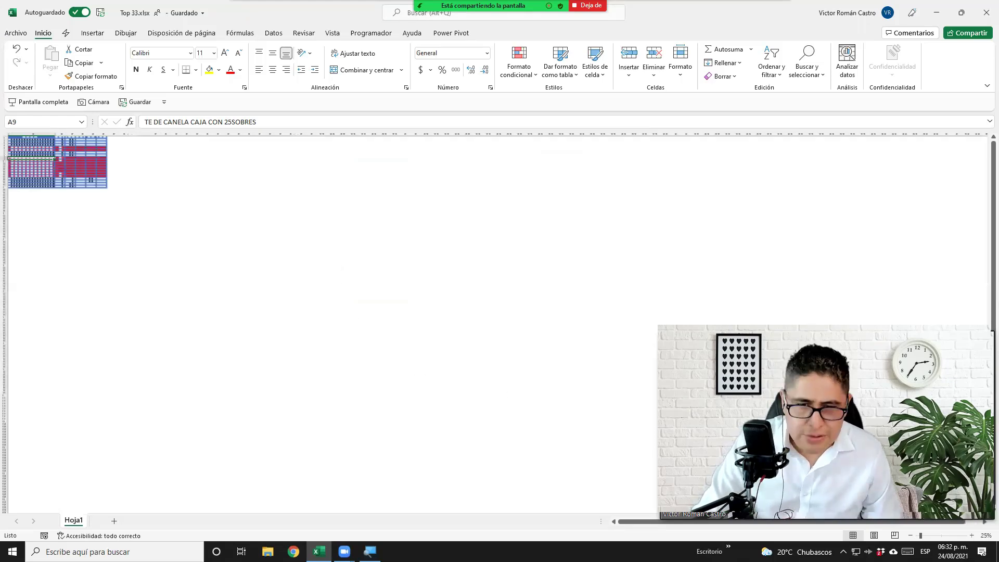
{"action": "scroll", "coordinate": [913, 525], "scroll_direction": "up", "scroll_amount": 10, "text": "ctrl"}
{"action": "scroll", "coordinate": [493, 389], "scroll_direction": "up", "scroll_amount": 1}
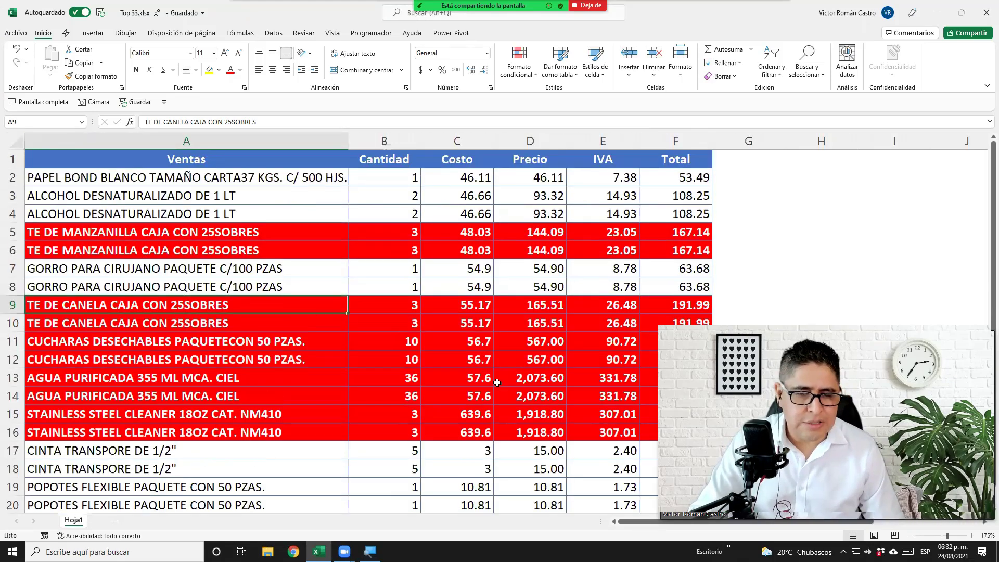
{"action": "scroll", "coordinate": [493, 390], "scroll_direction": "down", "scroll_amount": 8}
{"action": "scroll", "coordinate": [495, 385], "scroll_direction": "up", "scroll_amount": 8}
{"action": "scroll", "coordinate": [498, 381], "scroll_direction": "down", "scroll_amount": 1, "text": "ctrl"}
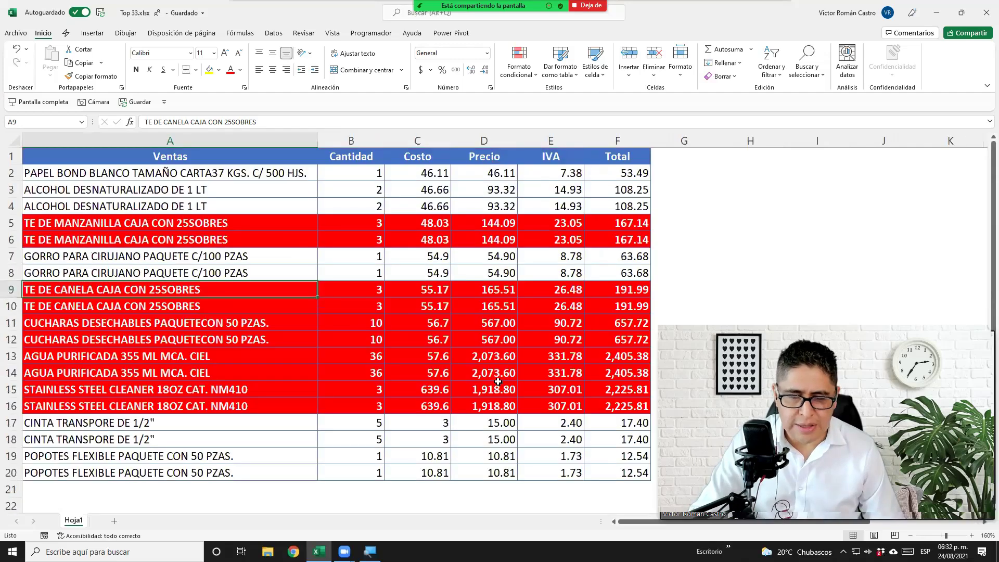